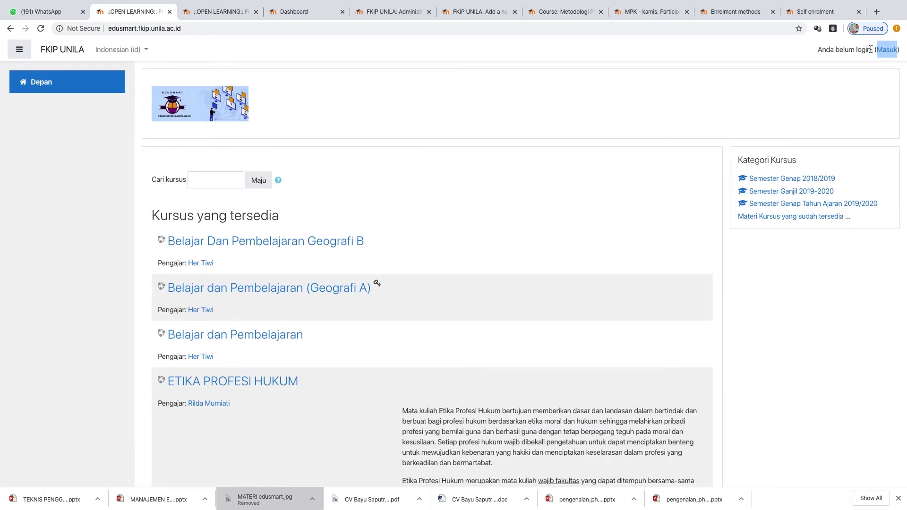
Bring up the Edusmart FKIP UNILA login page with empty username and password fields
scroll(871, 49, up, 5)
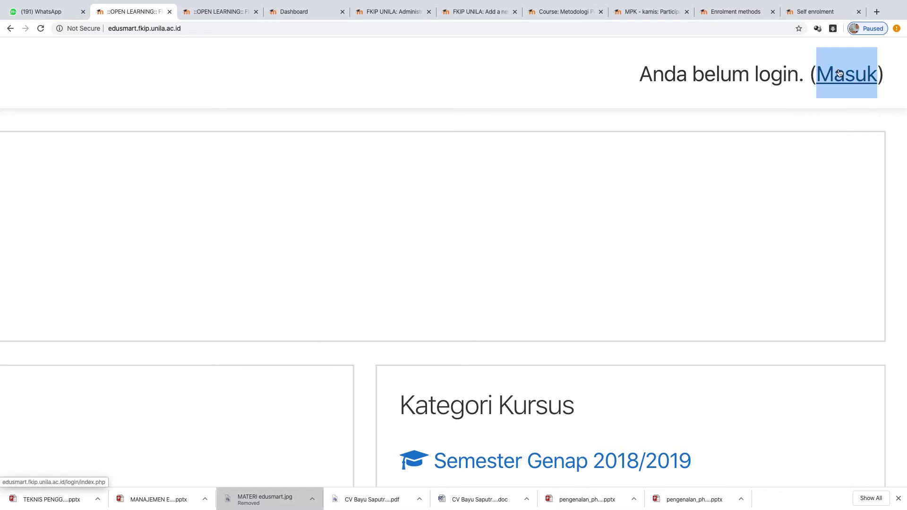
click(199, 11)
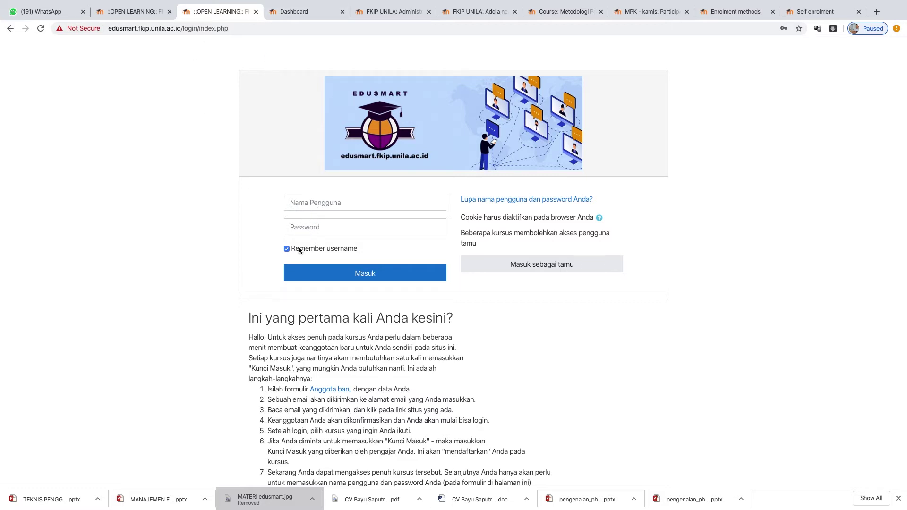
Go to the logged-in Dashboard, show the navigation drawer and open the user account menu
click(290, 11)
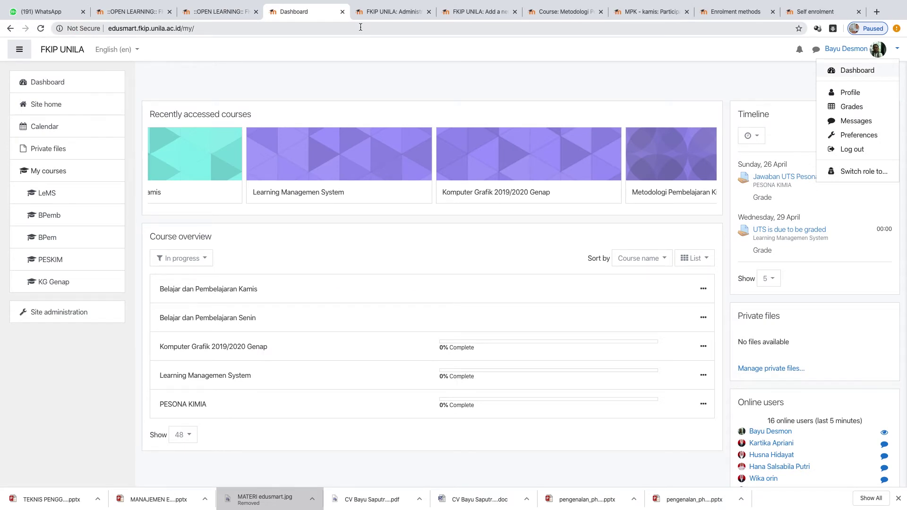
click(18, 52)
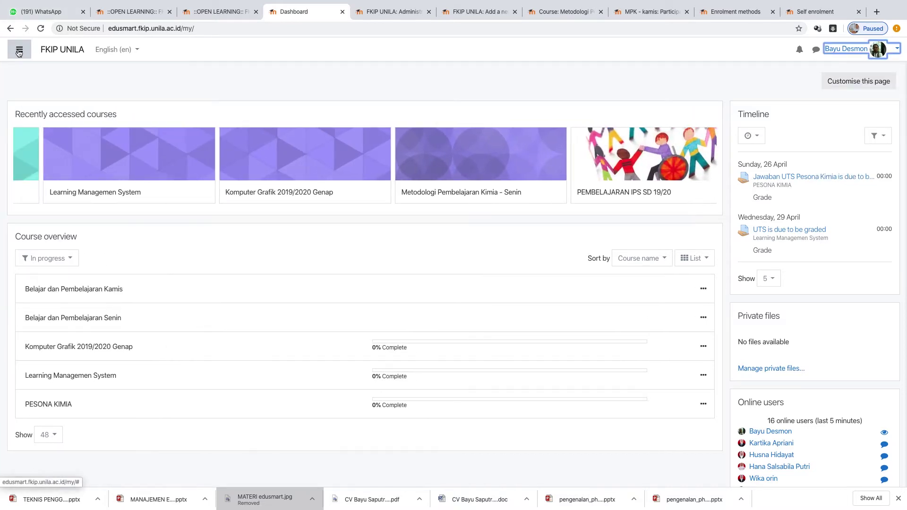
click(19, 52)
click(19, 52)
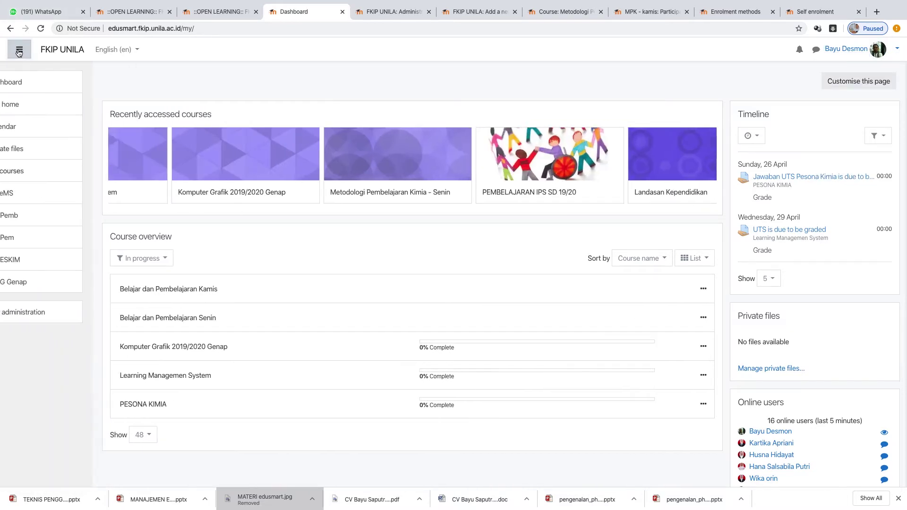
click(19, 52)
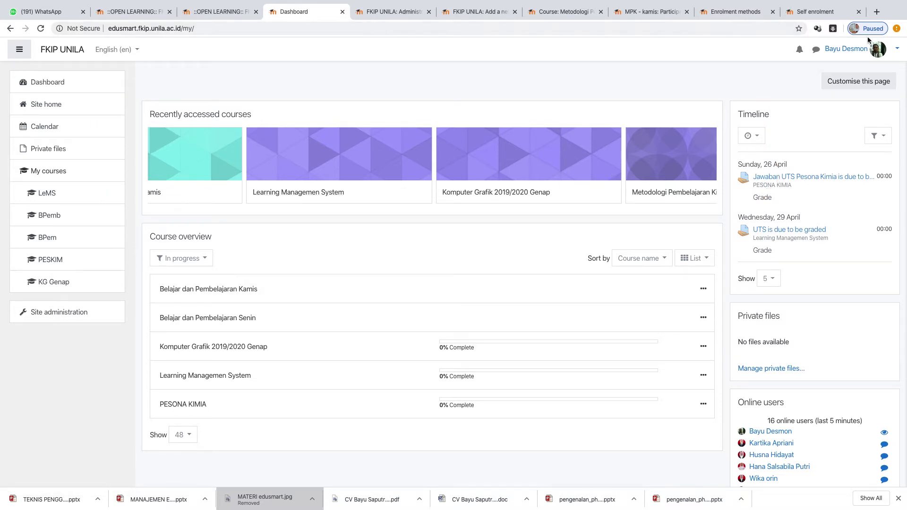
click(897, 49)
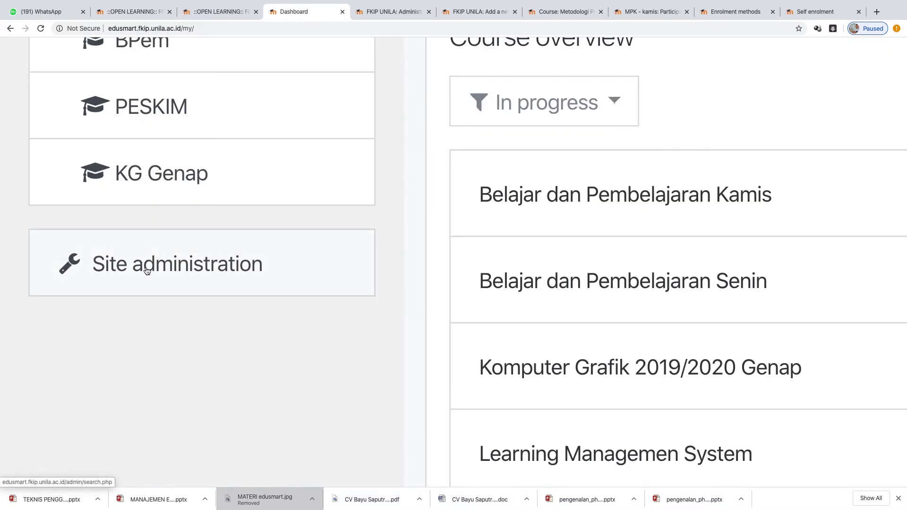
From Site administration > Courses, bring up an empty Add a new course form
click(393, 10)
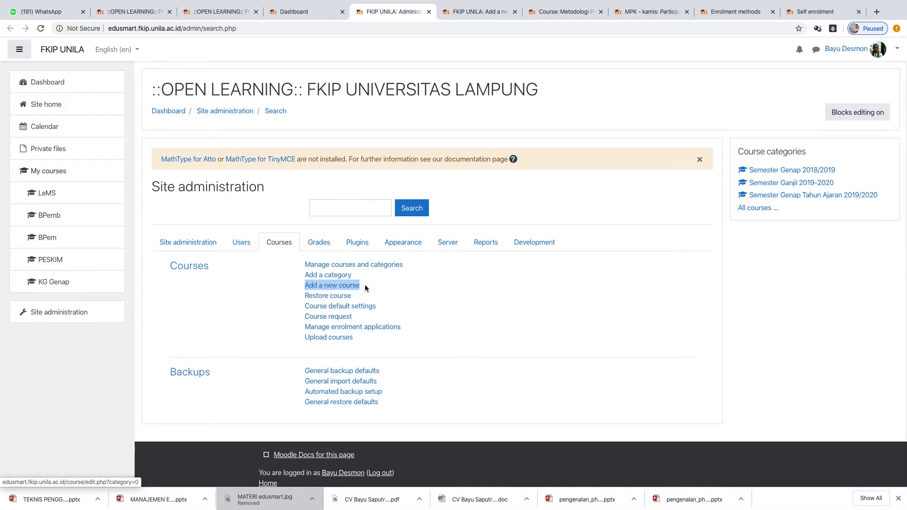
scroll(365, 287, up, 5)
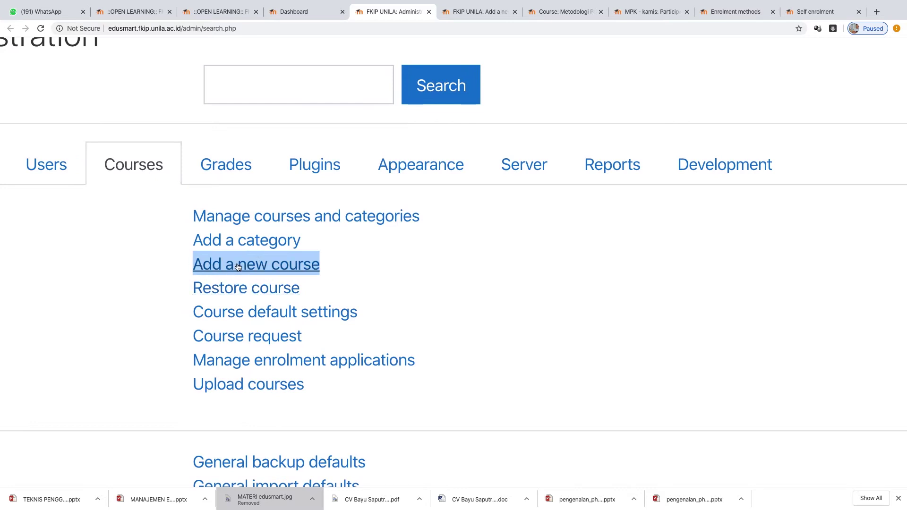
scroll(359, 264, down, 5)
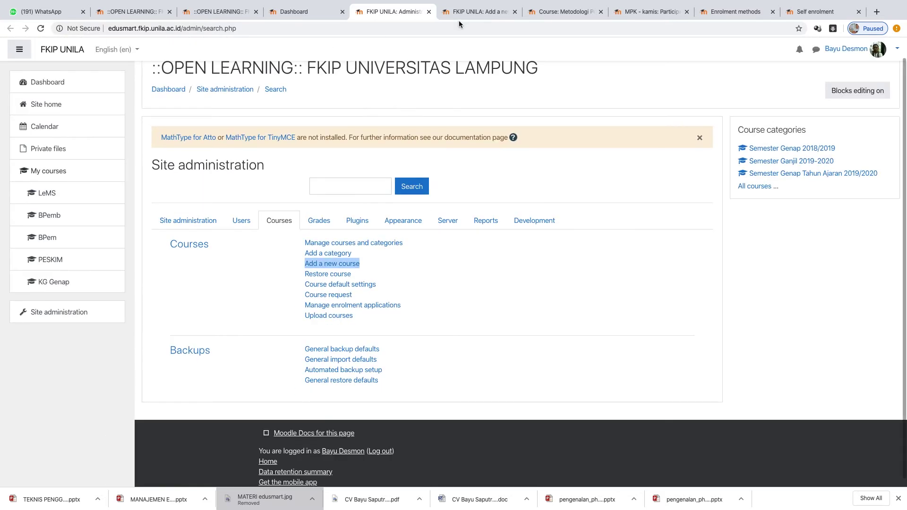
click(464, 13)
scroll(291, 265, up, 6)
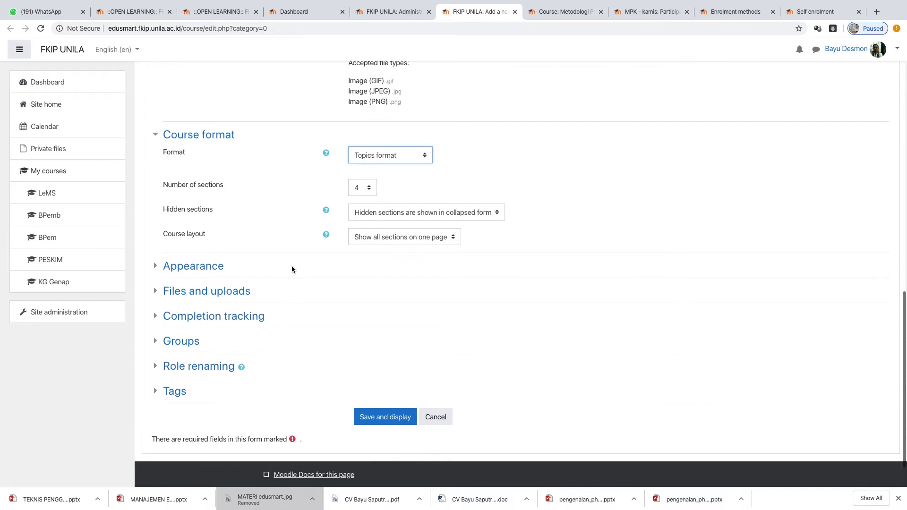
scroll(293, 262, up, 10)
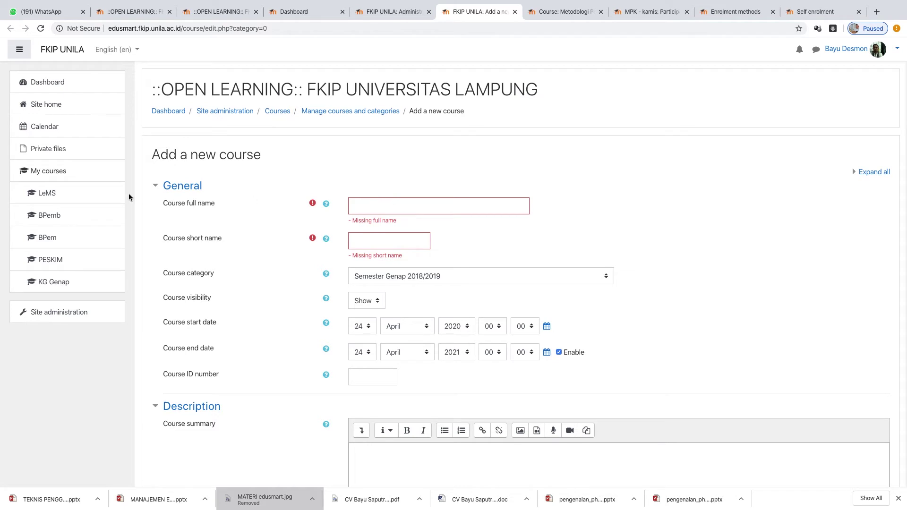
click(375, 207)
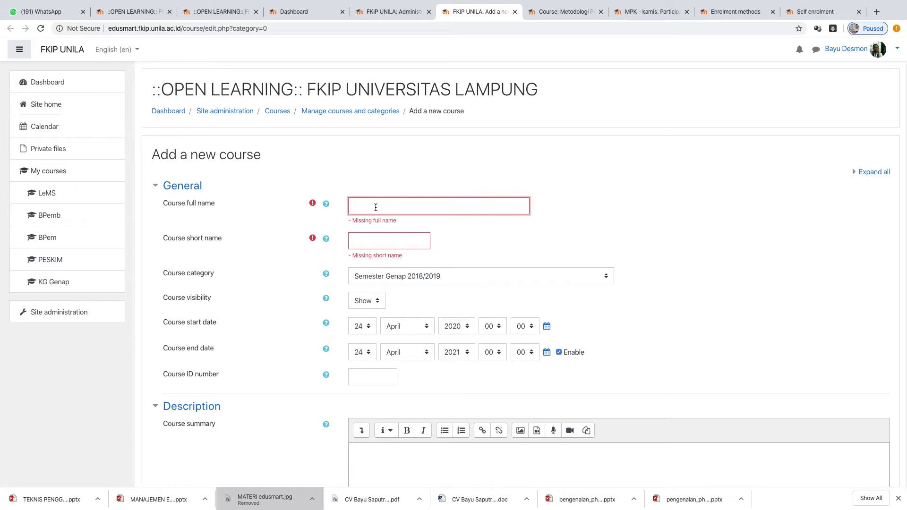
click(375, 241)
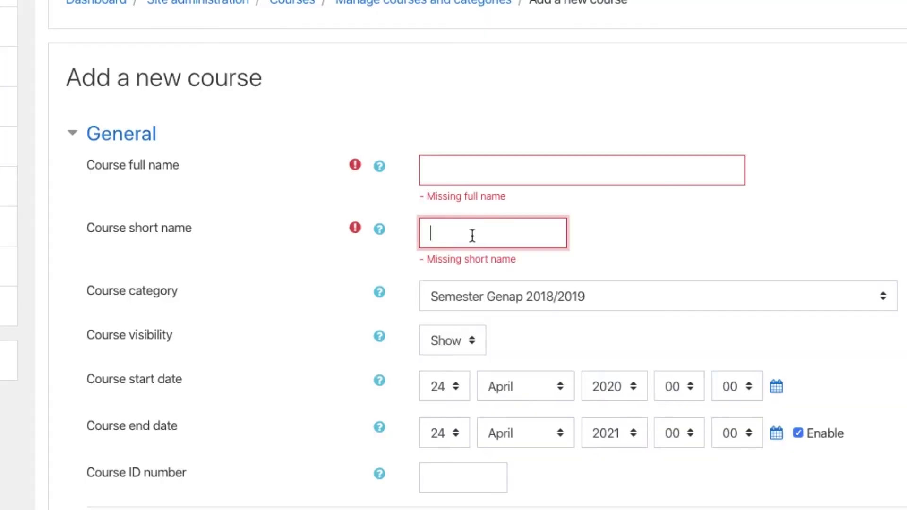
scroll(194, 320, down, 1)
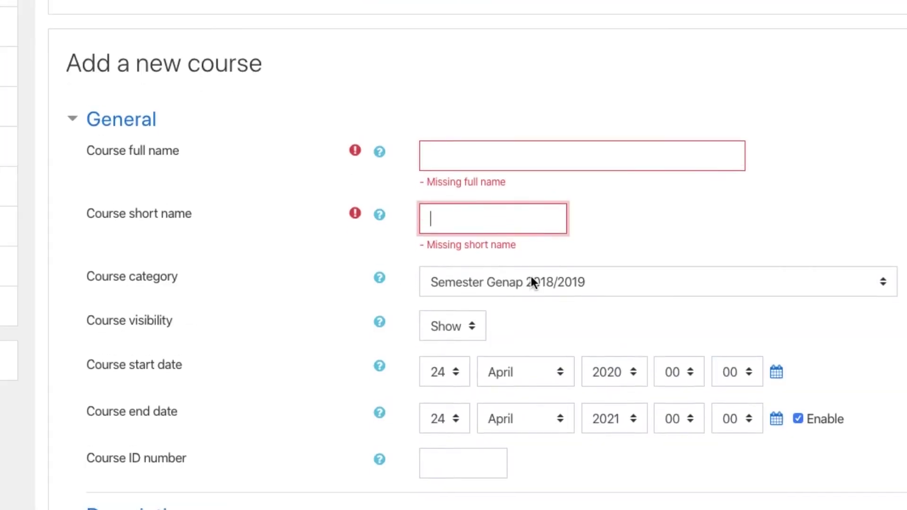
click(531, 282)
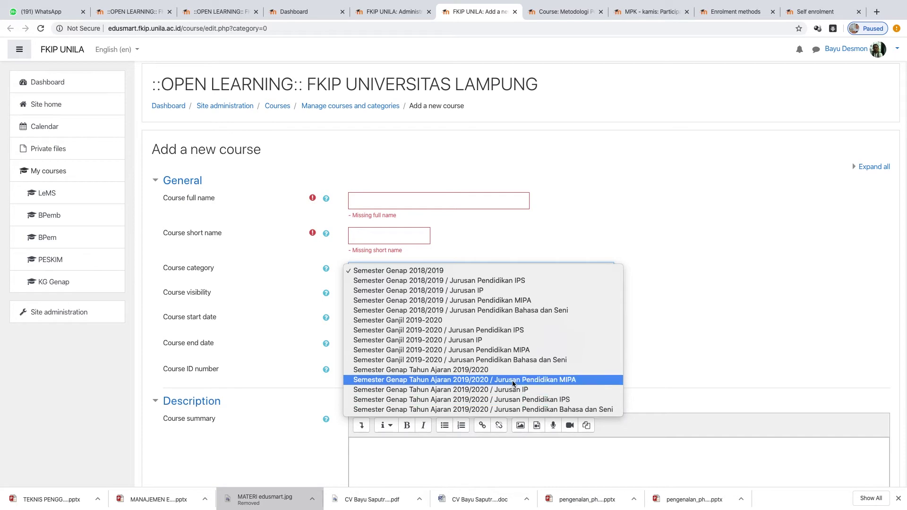
click(708, 251)
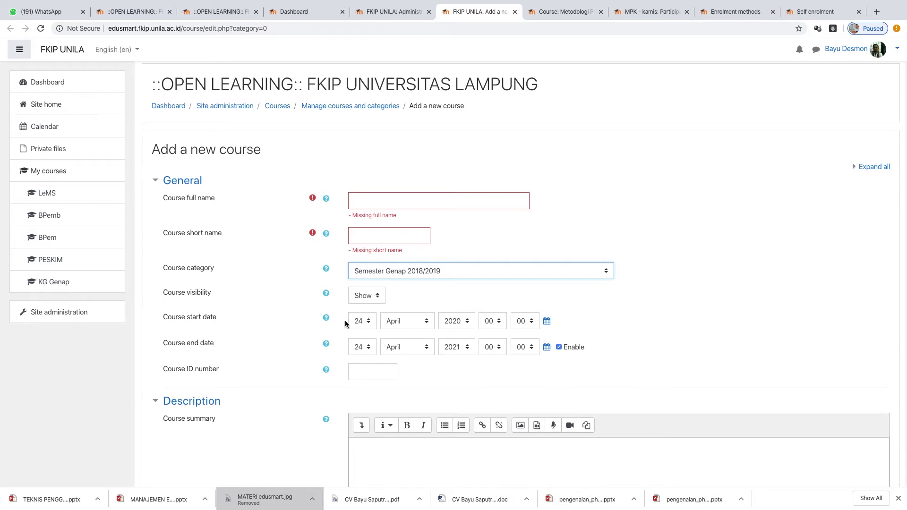
Set the course start date to 10 February and disable the course end date
click(366, 322)
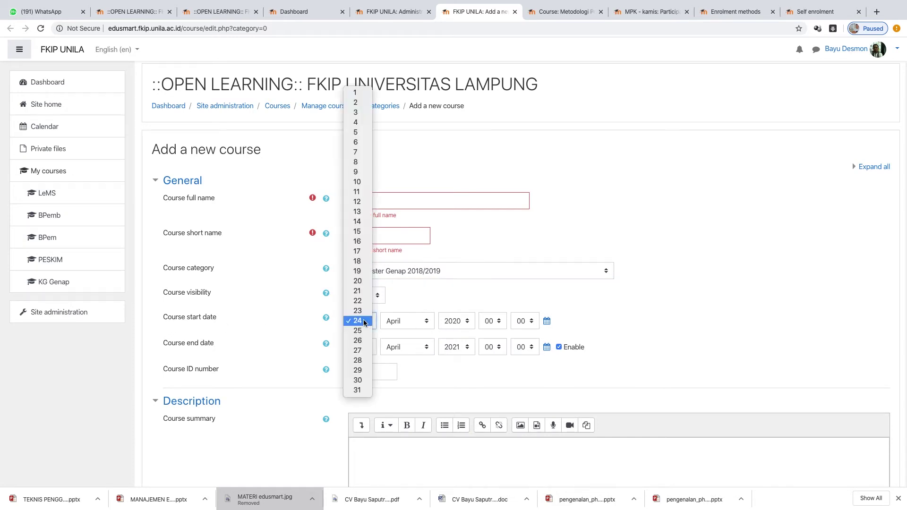
click(357, 181)
click(426, 323)
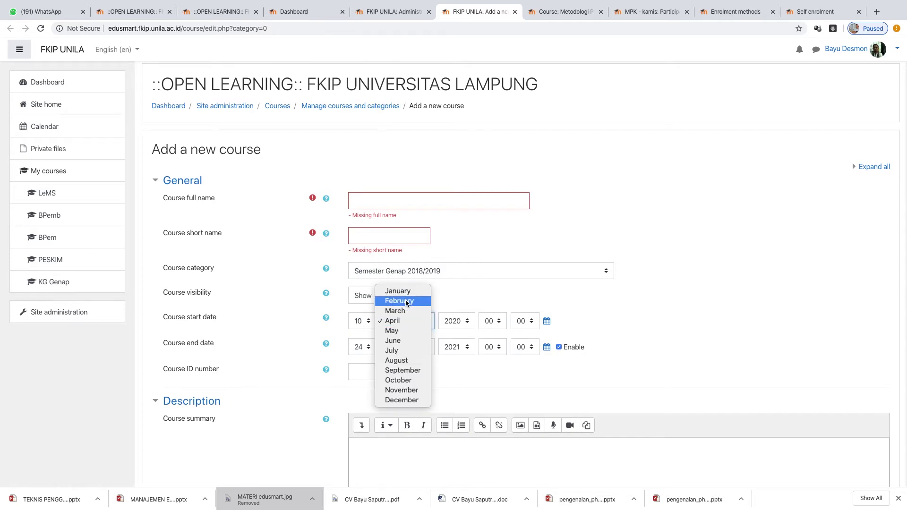
click(406, 303)
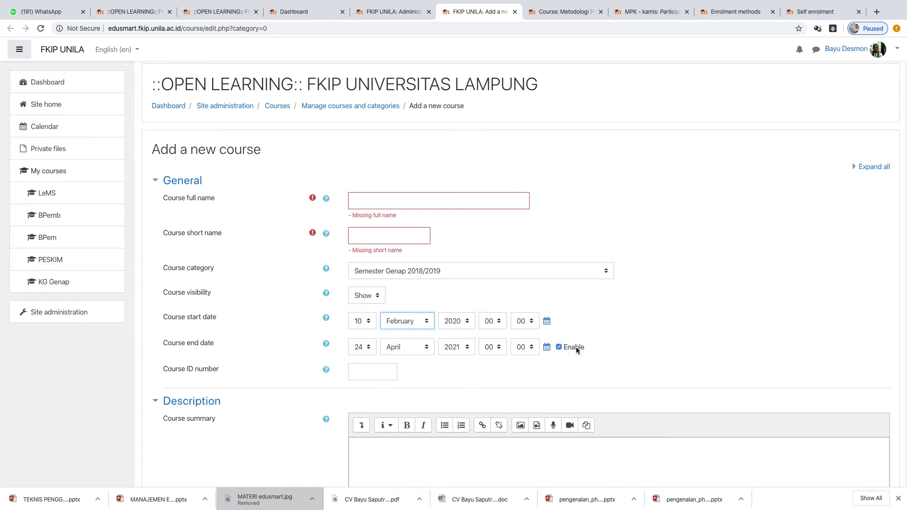
click(559, 346)
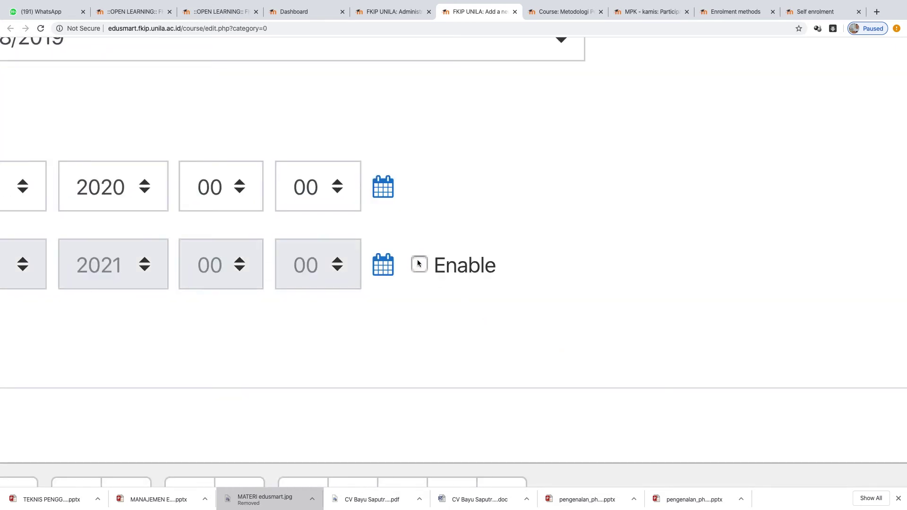
Focus the course ID number field, then scroll down to the Course format settings
scroll(407, 262, down, 2)
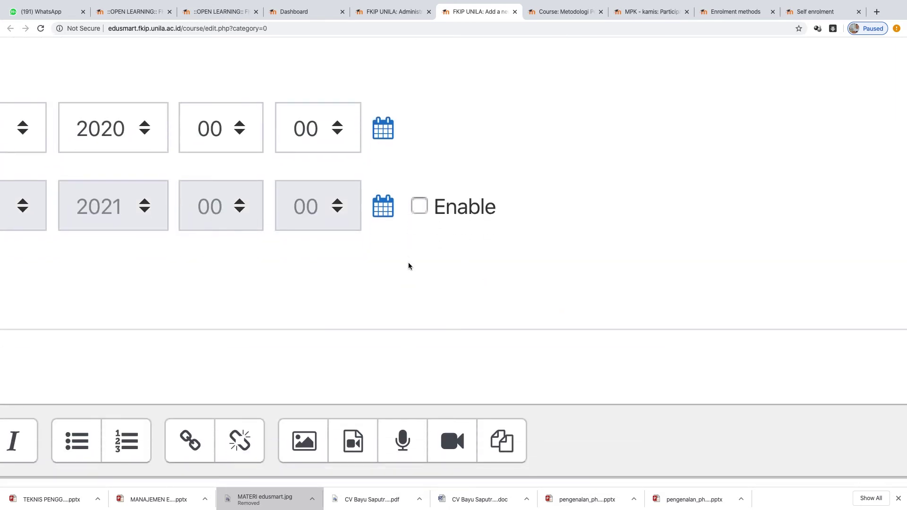
scroll(407, 254, down, 5)
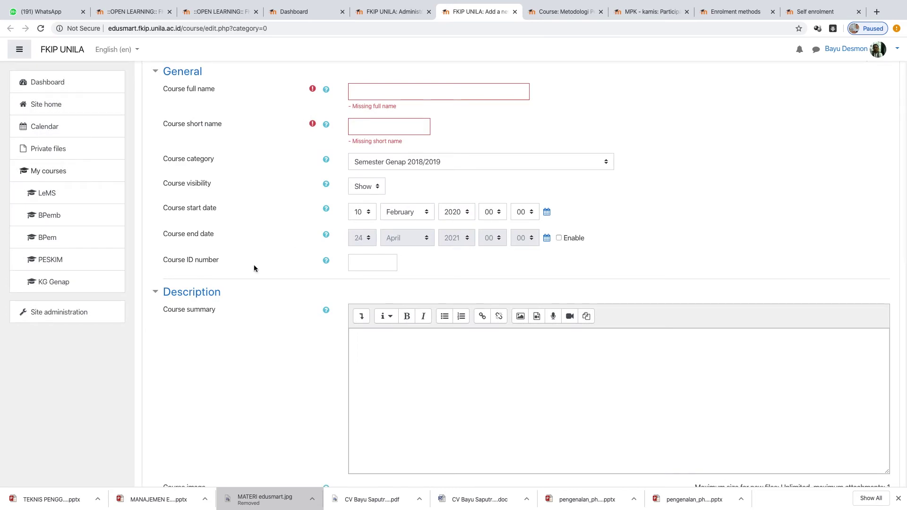
scroll(191, 267, up, 8)
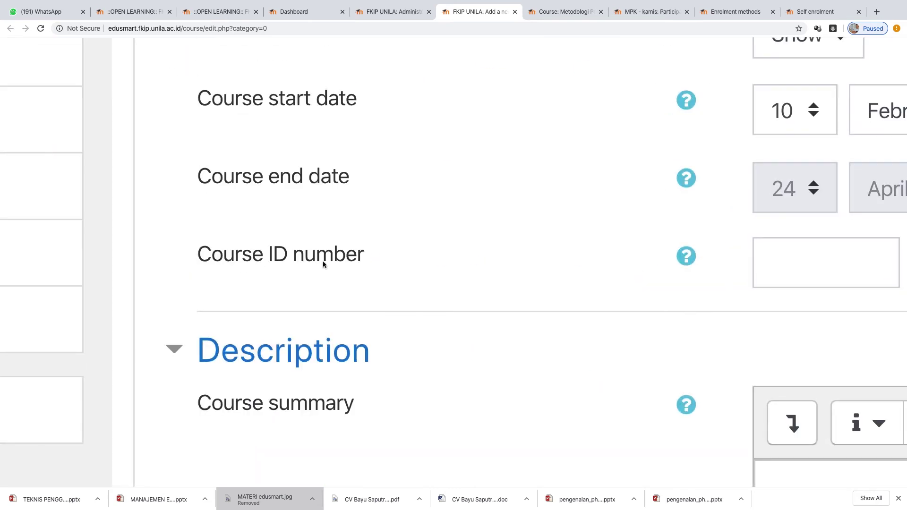
click(569, 266)
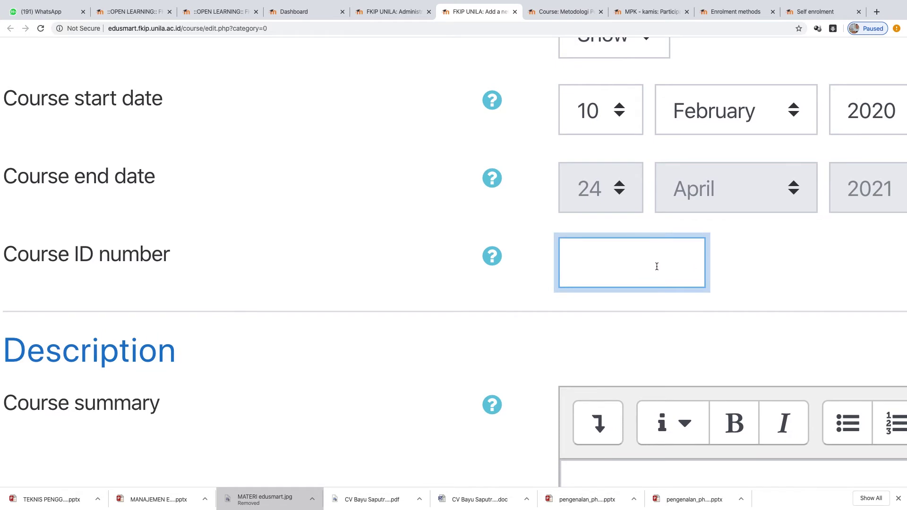
scroll(726, 265, down, 8)
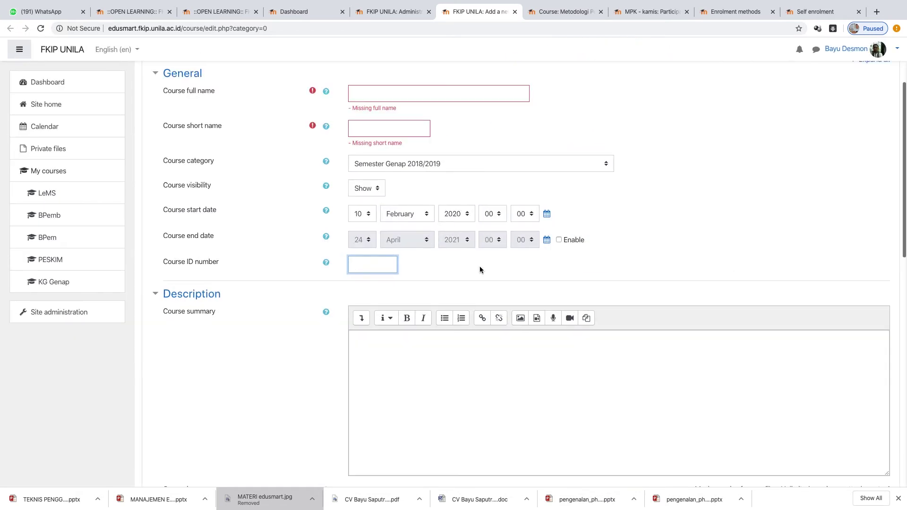
scroll(326, 266, down, 2)
scroll(325, 269, down, 2)
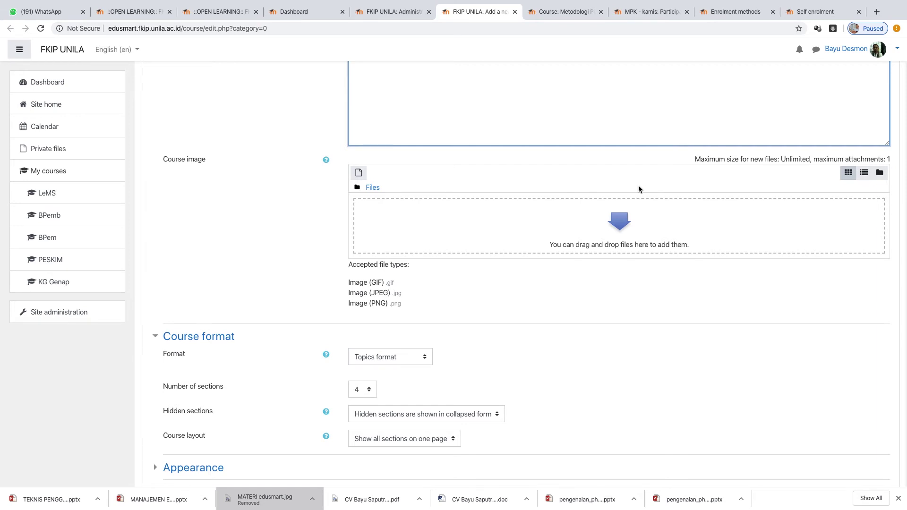
Expand Course format, choose Weekly format and set Number of sections to 16
scroll(639, 189, down, 4)
click(155, 165)
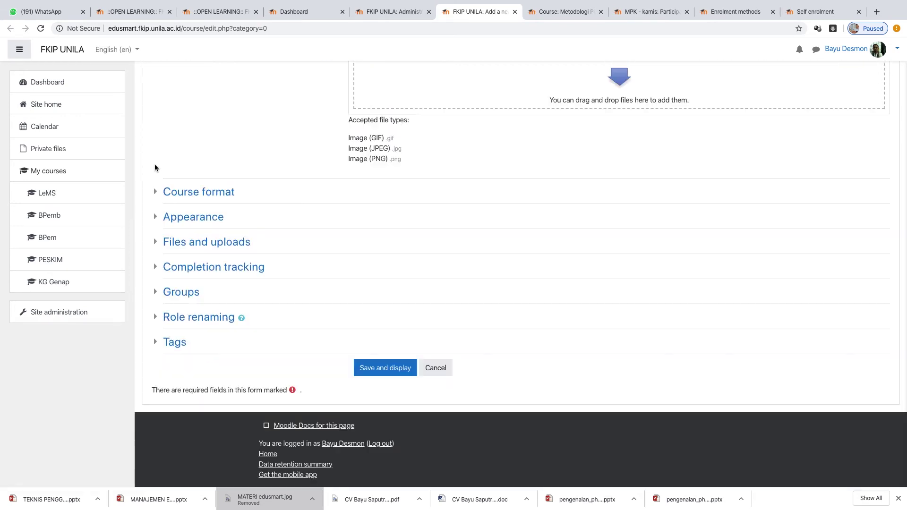
click(157, 191)
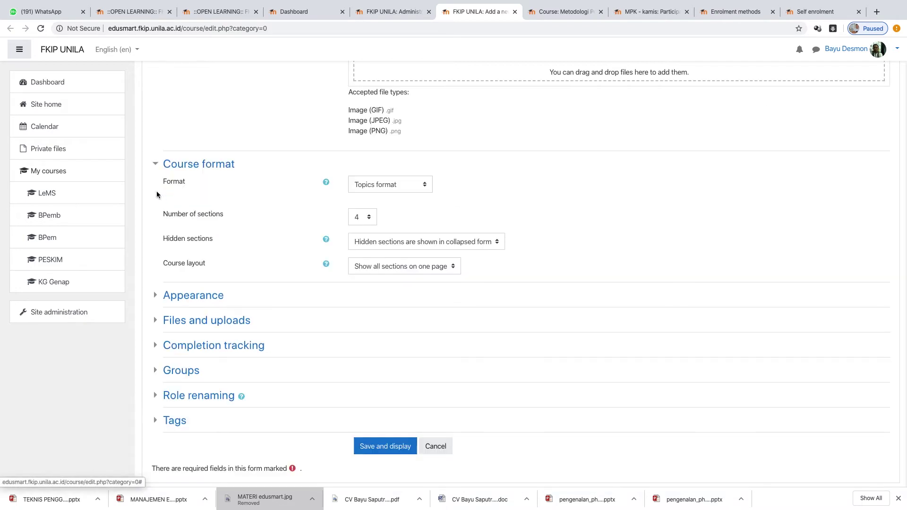
click(373, 188)
click(372, 184)
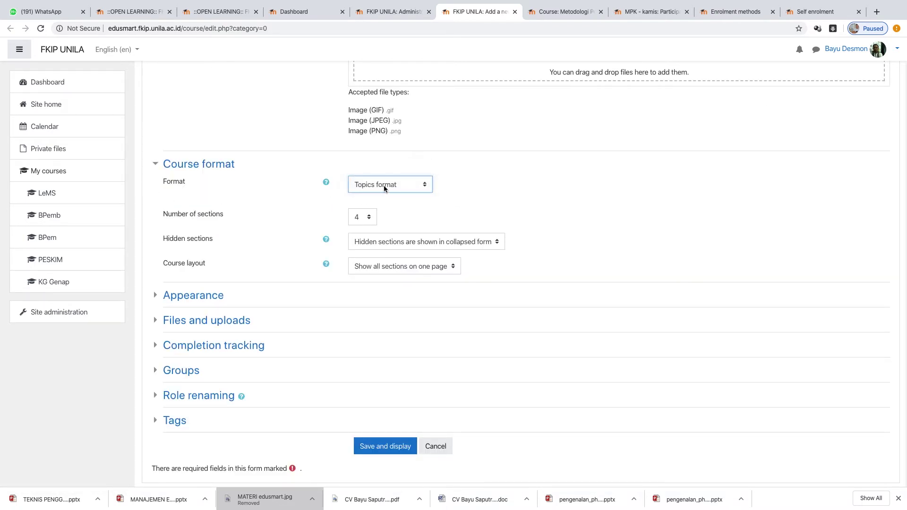
click(415, 186)
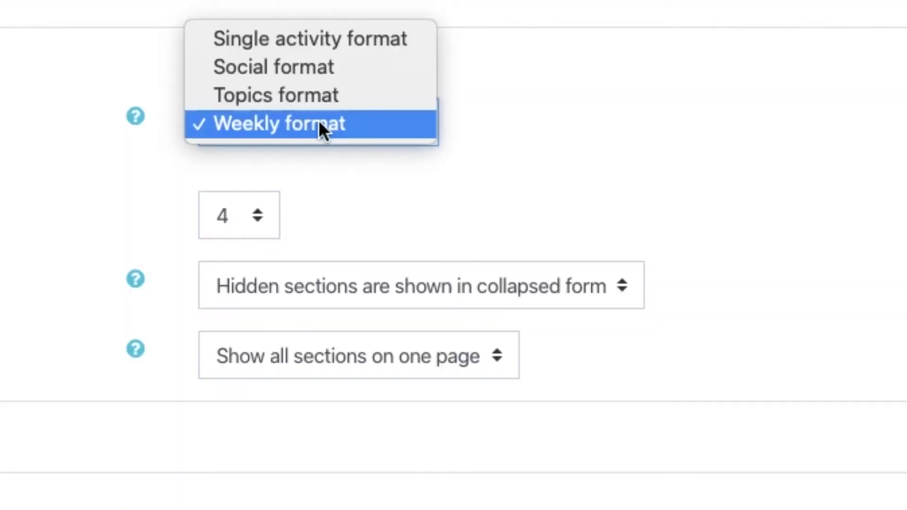
click(318, 124)
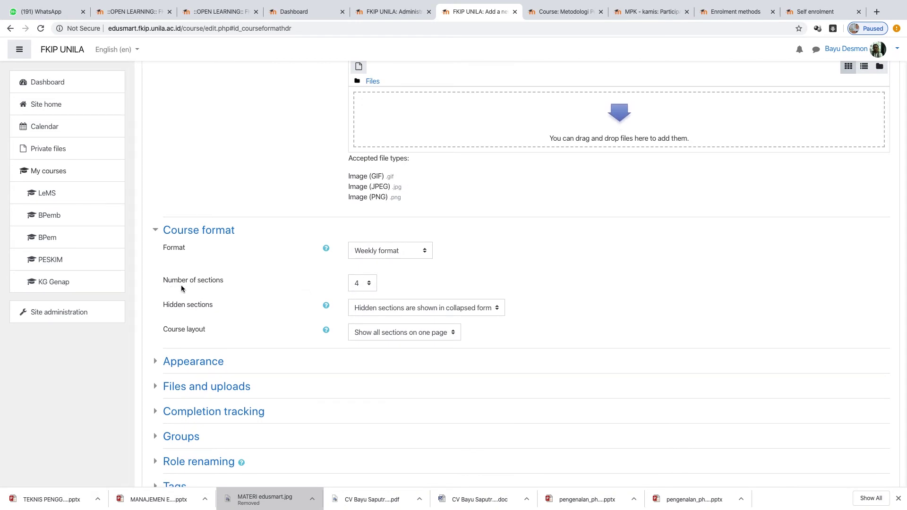
click(362, 283)
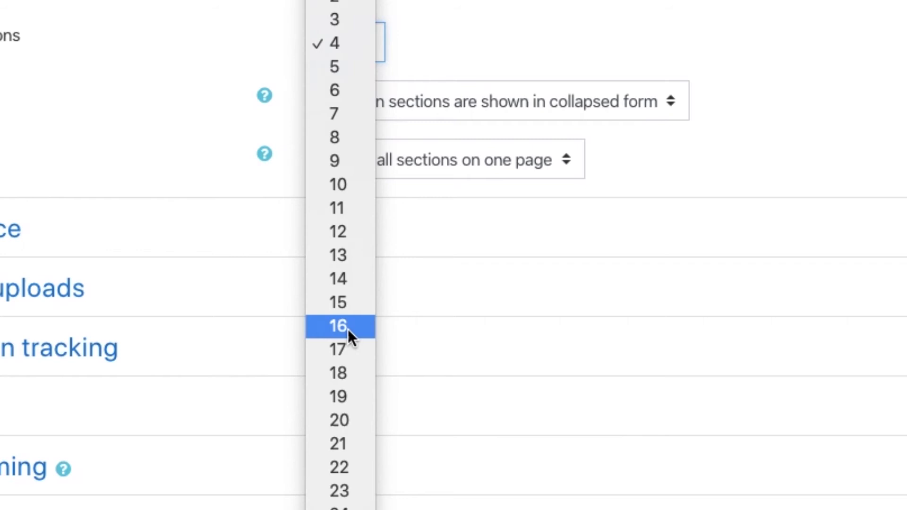
click(348, 329)
scroll(591, 312, down, 3)
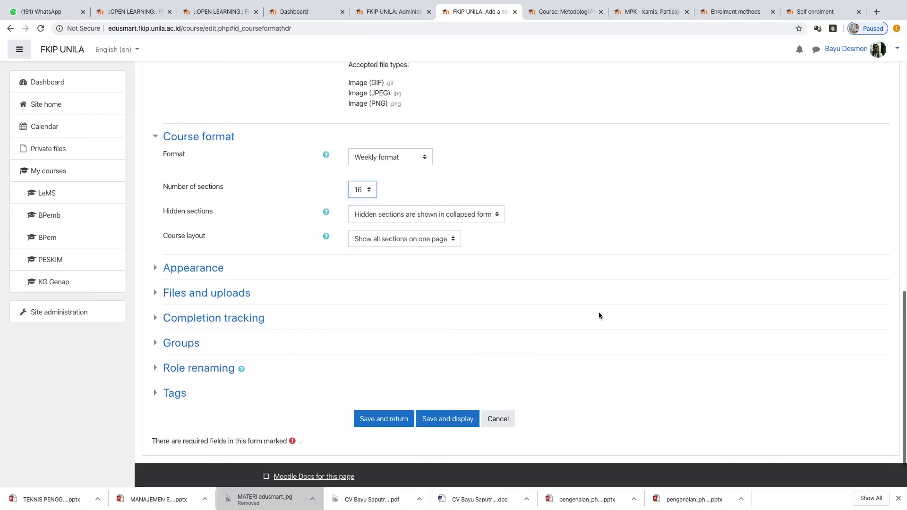
scroll(600, 316, down, 1)
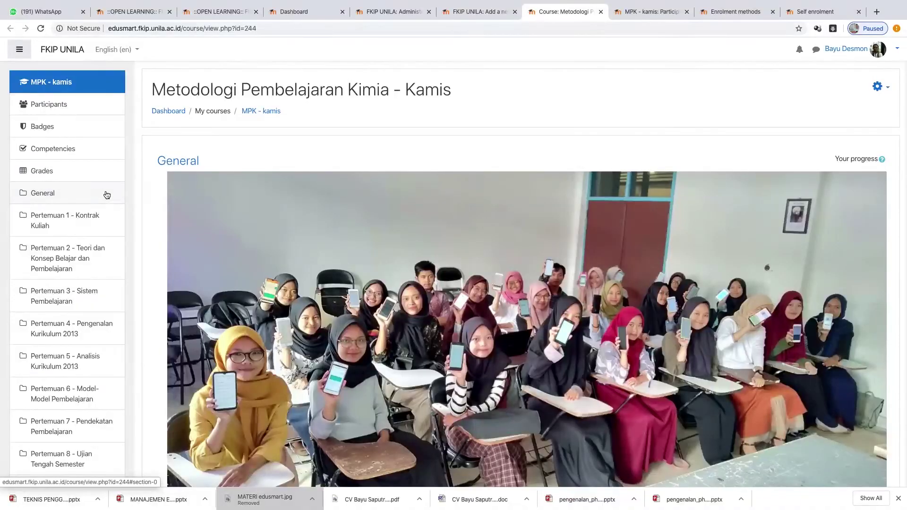
Scroll through the Metodologi Pembelajaran Kimia - Kamis course page and its Pertemuan sections
scroll(101, 194, down, 1)
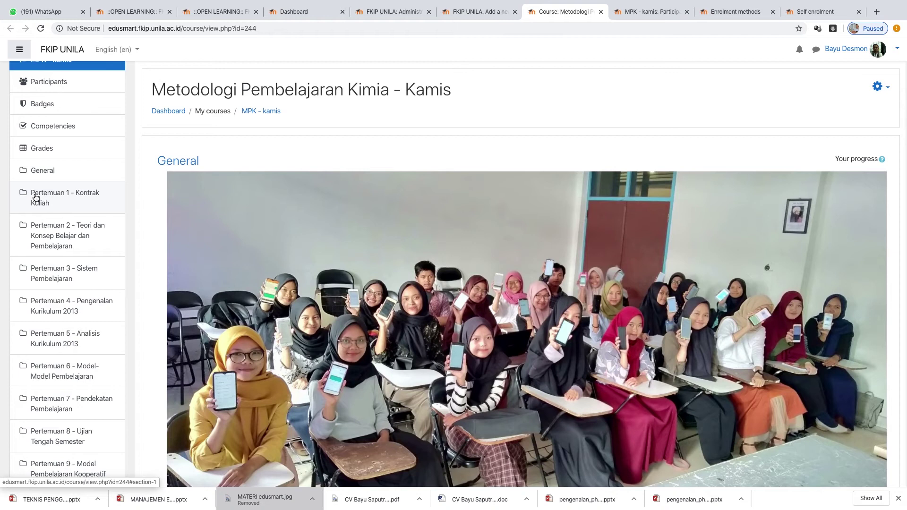
scroll(52, 210, up, 1)
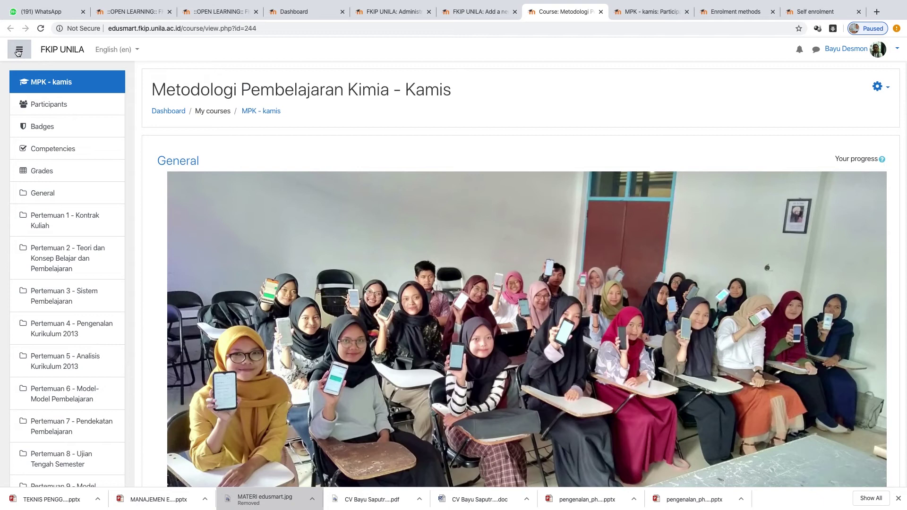
click(18, 50)
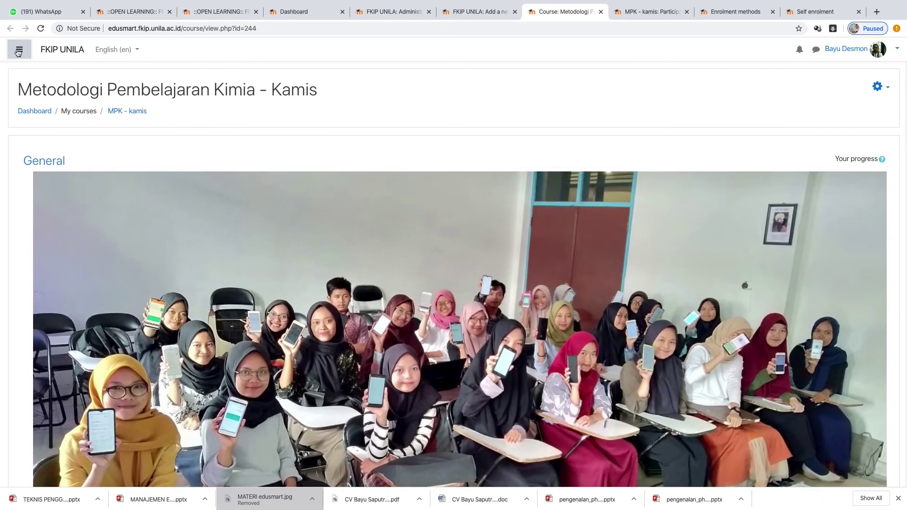
click(19, 50)
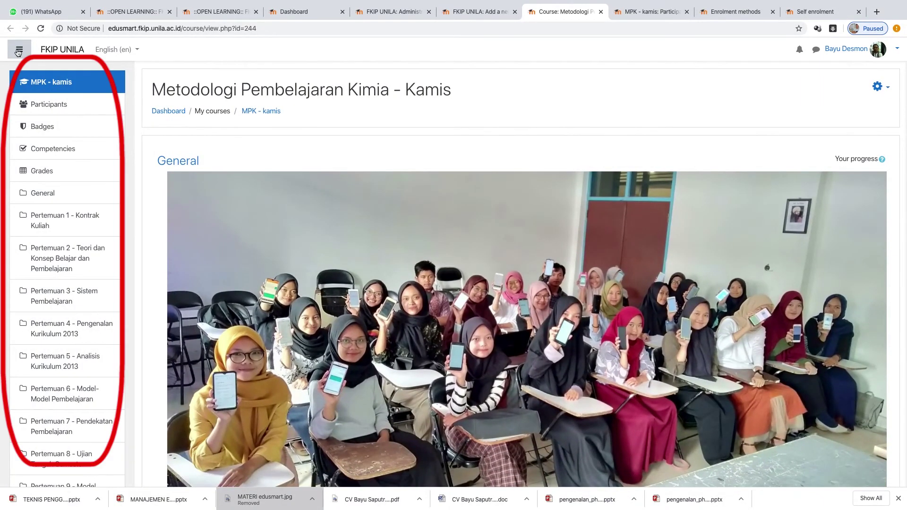
click(18, 50)
click(19, 50)
scroll(56, 232, down, 6)
scroll(55, 241, down, 4)
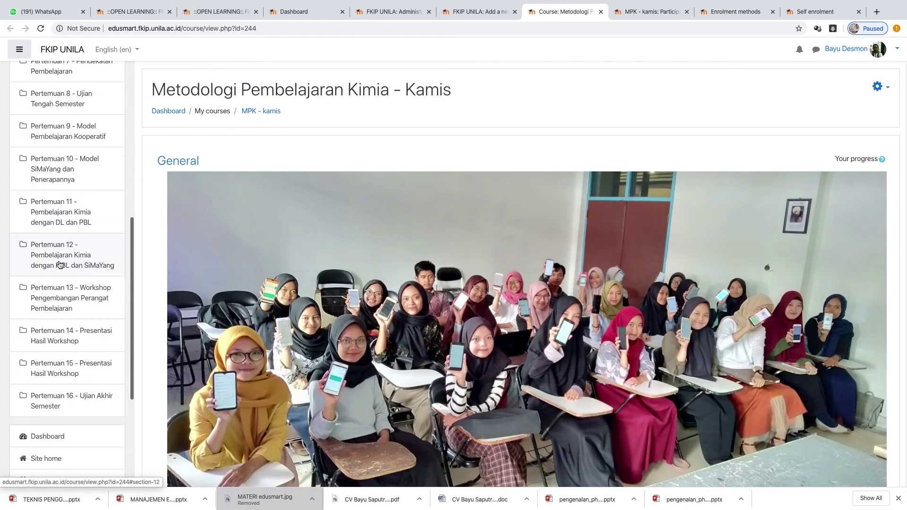
scroll(88, 274, up, 8)
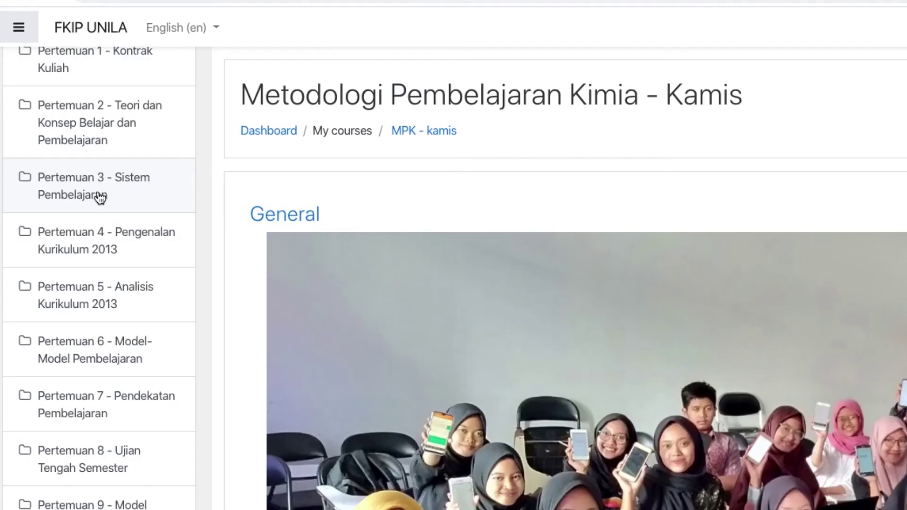
scroll(68, 150, up, 3)
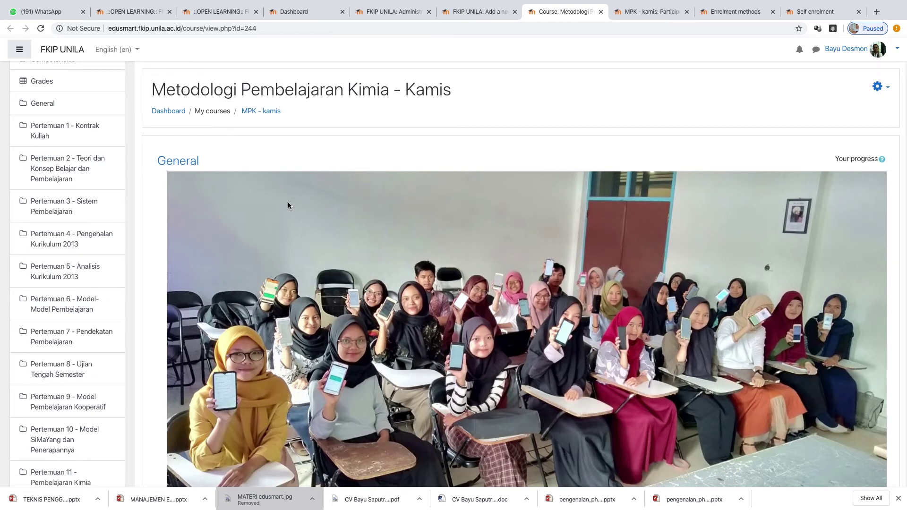
scroll(288, 203, down, 3)
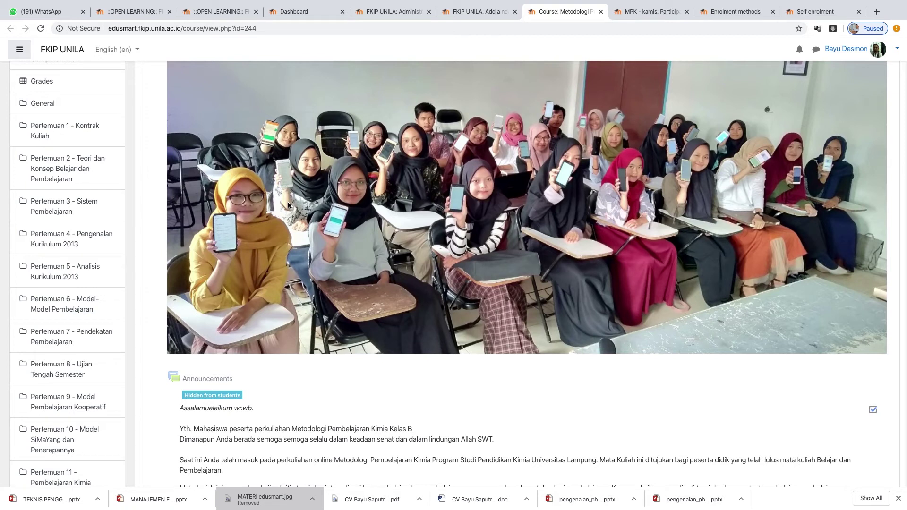
scroll(288, 203, down, 3)
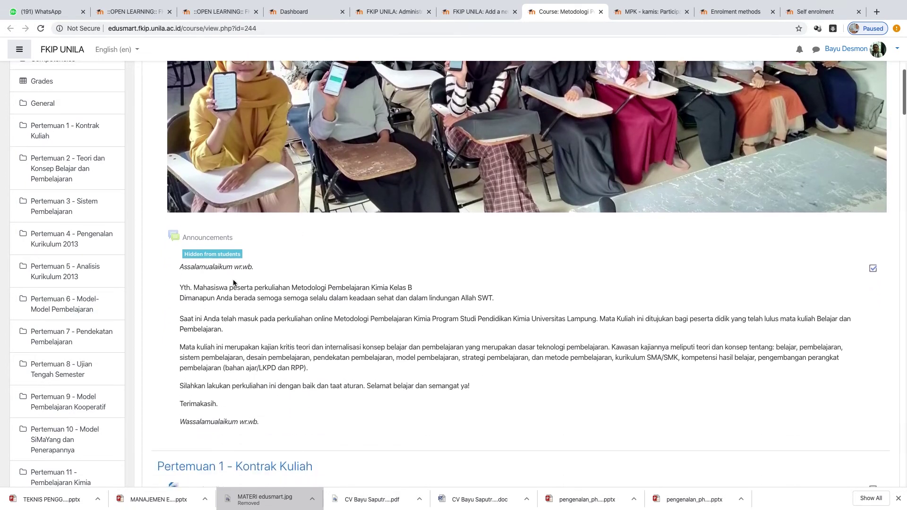
scroll(233, 283, down, 2)
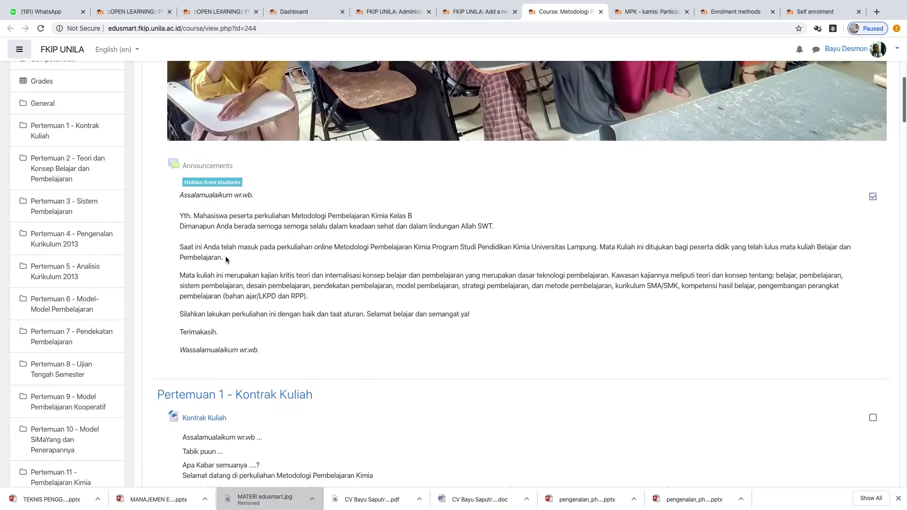
scroll(226, 257, down, 4)
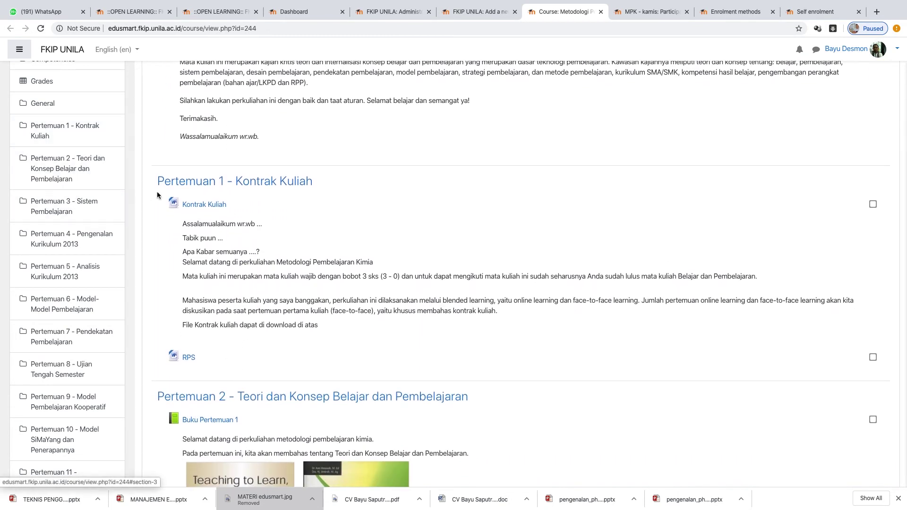
scroll(180, 188, down, 1)
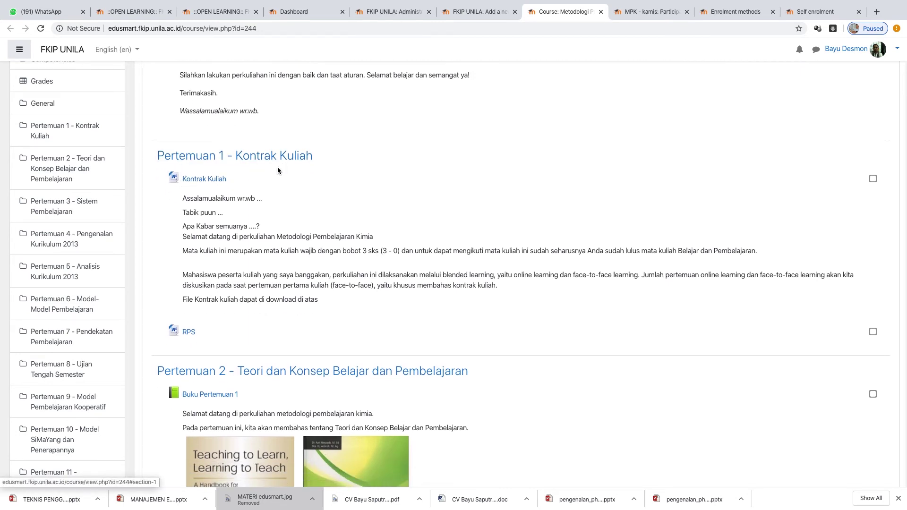
scroll(277, 166, down, 1)
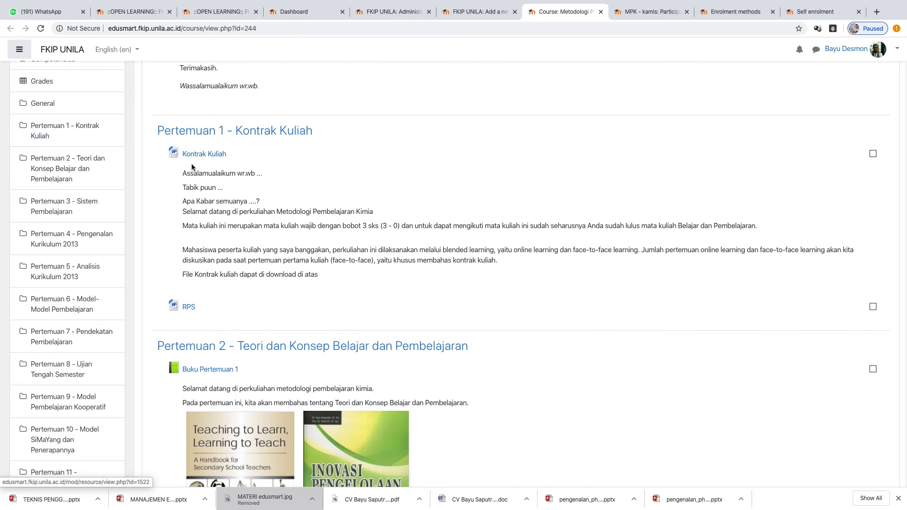
scroll(146, 193, down, 3)
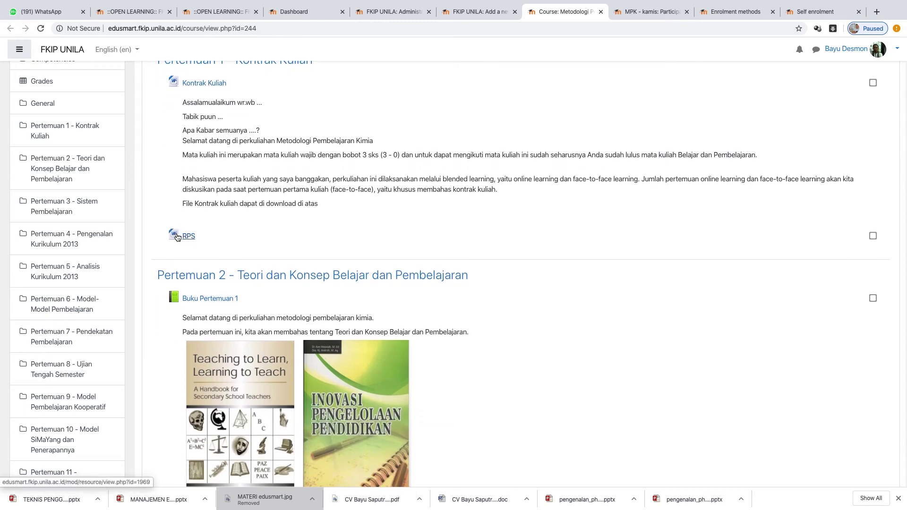
scroll(177, 237, down, 3)
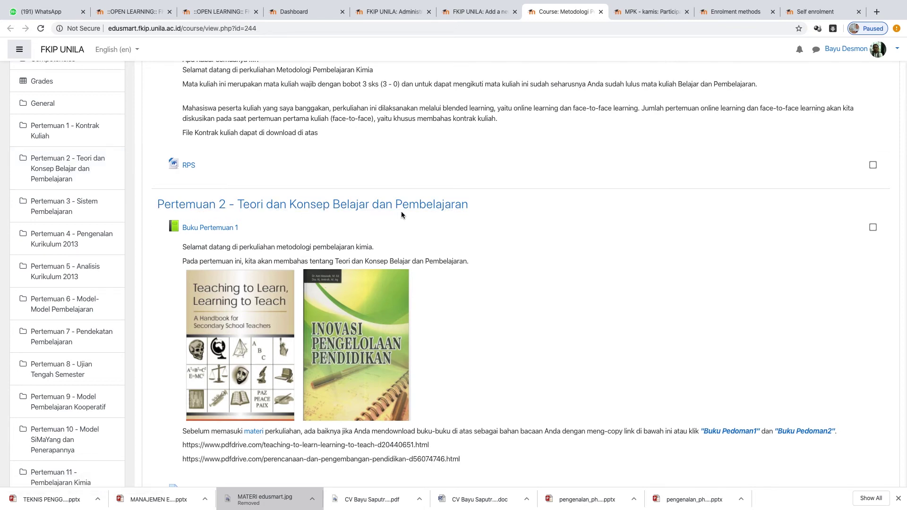
scroll(402, 212, down, 5)
scroll(115, 270, down, 1)
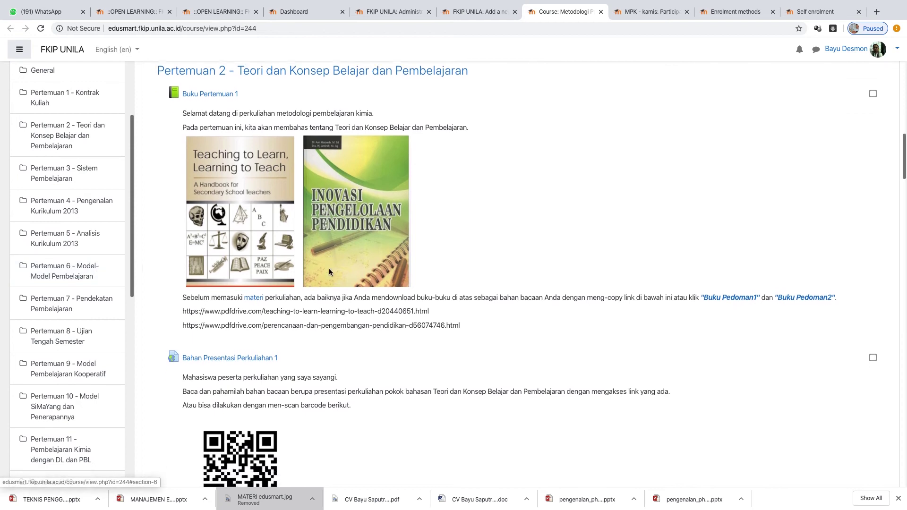
scroll(330, 268, down, 3)
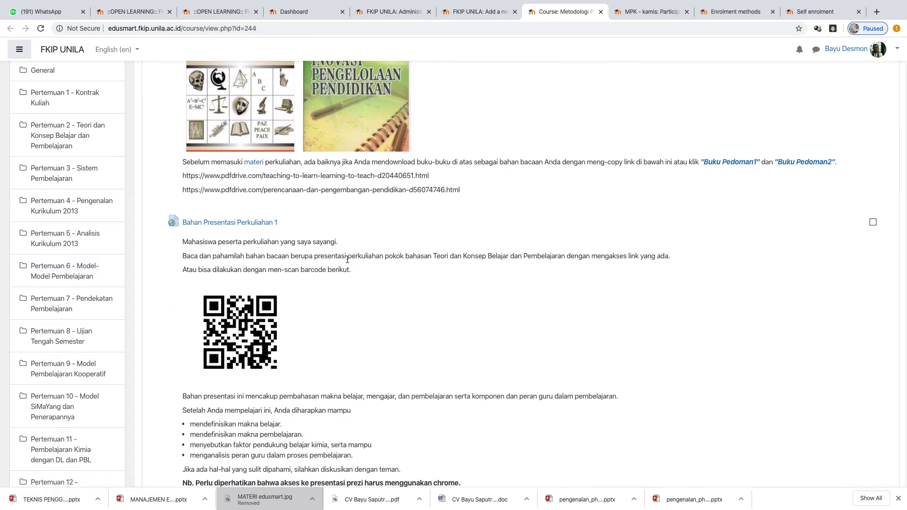
scroll(348, 260, down, 5)
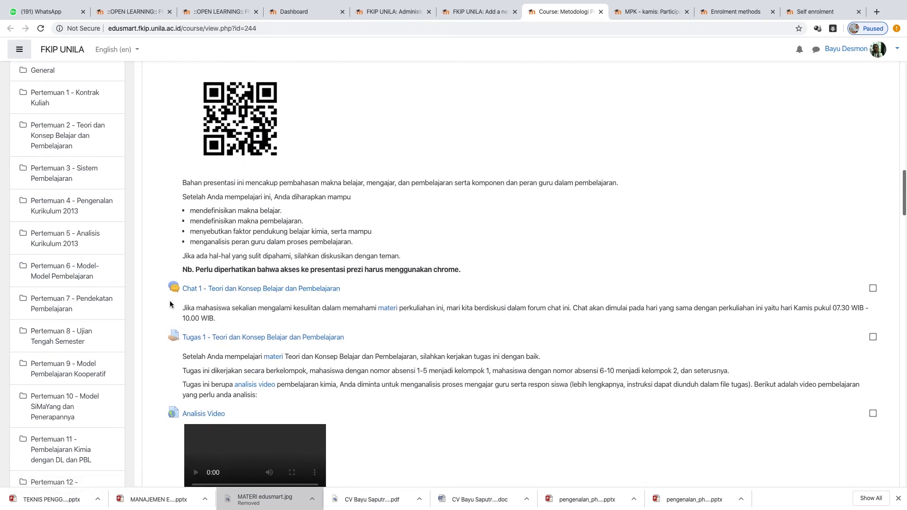
scroll(168, 301, down, 1)
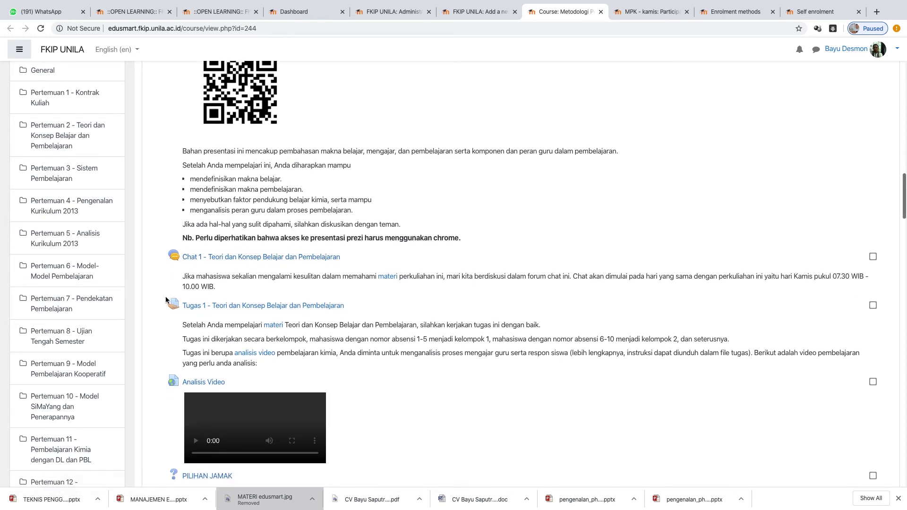
scroll(211, 297, down, 3)
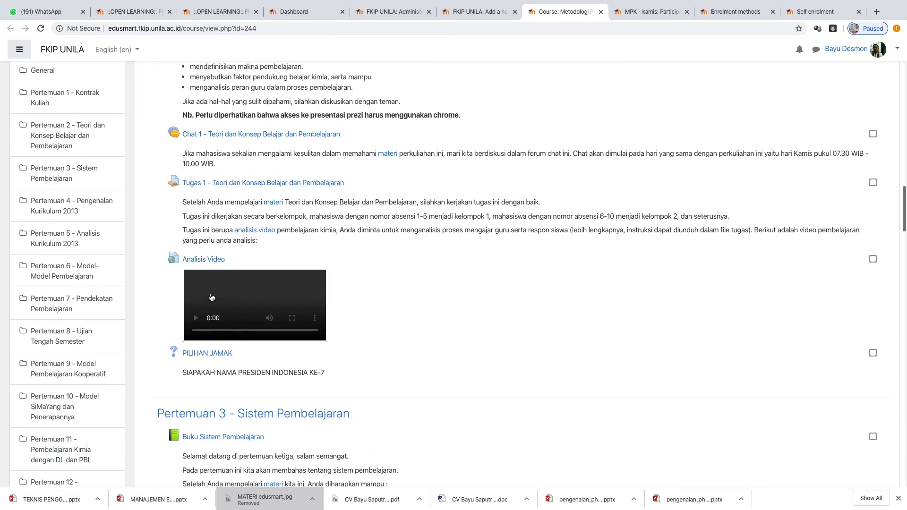
scroll(270, 294, up, 3)
scroll(269, 294, down, 4)
scroll(270, 293, up, 2)
scroll(270, 293, up, 4)
scroll(255, 289, down, 8)
scroll(244, 285, down, 5)
scroll(246, 283, up, 10)
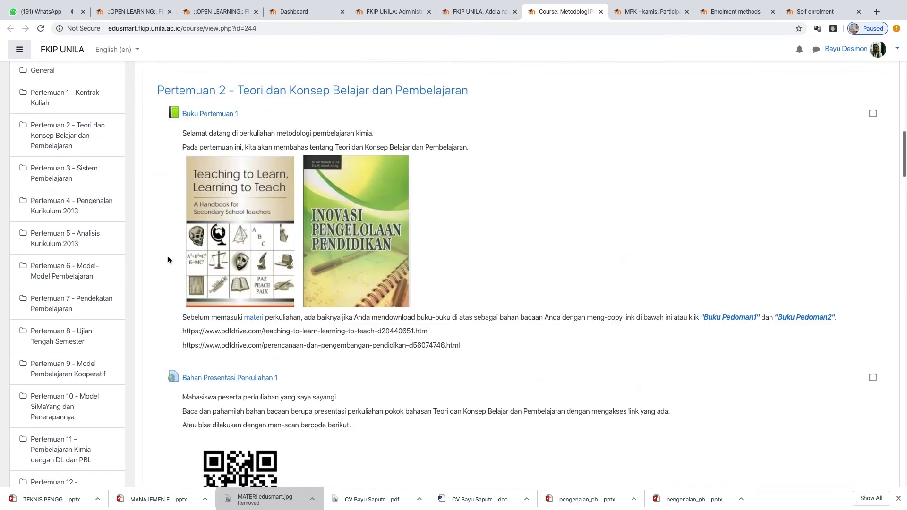
scroll(142, 246, up, 10)
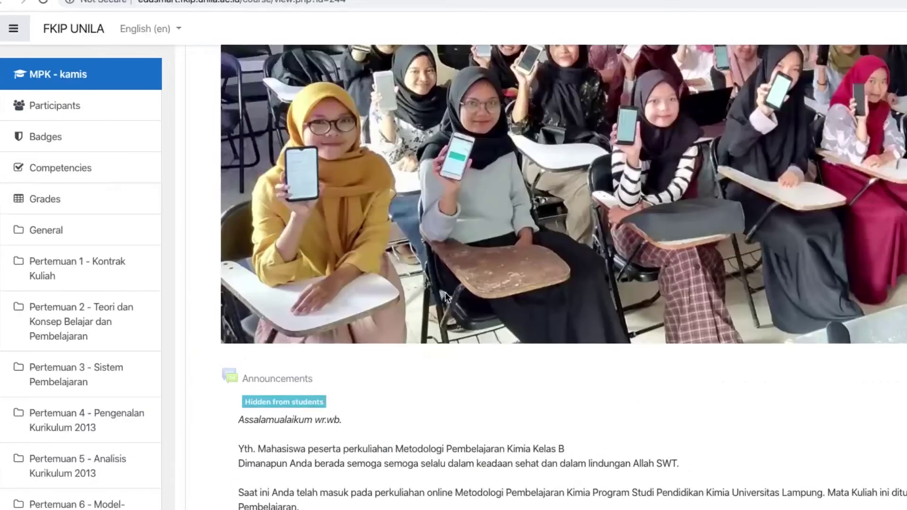
scroll(445, 292, up, 4)
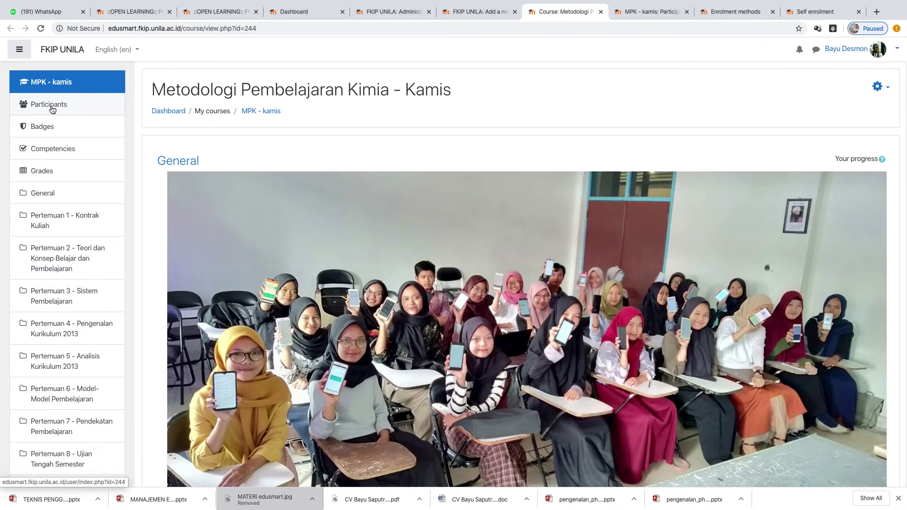
Switch to the course participants list and scroll through it
click(650, 11)
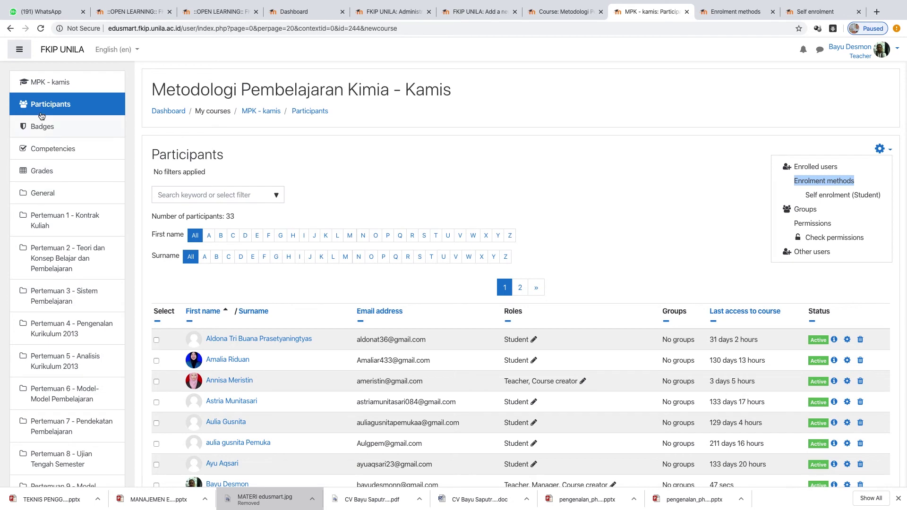
scroll(396, 213, down, 1)
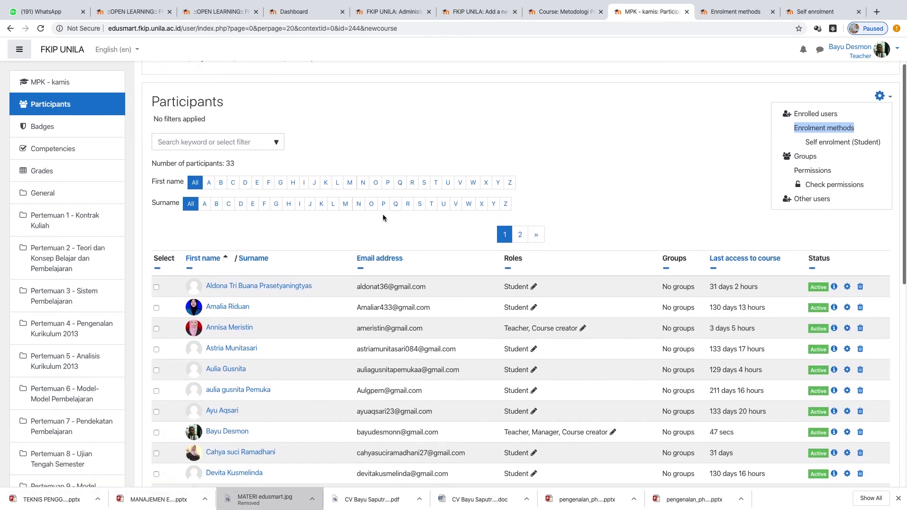
scroll(265, 331, down, 1)
scroll(263, 337, down, 1)
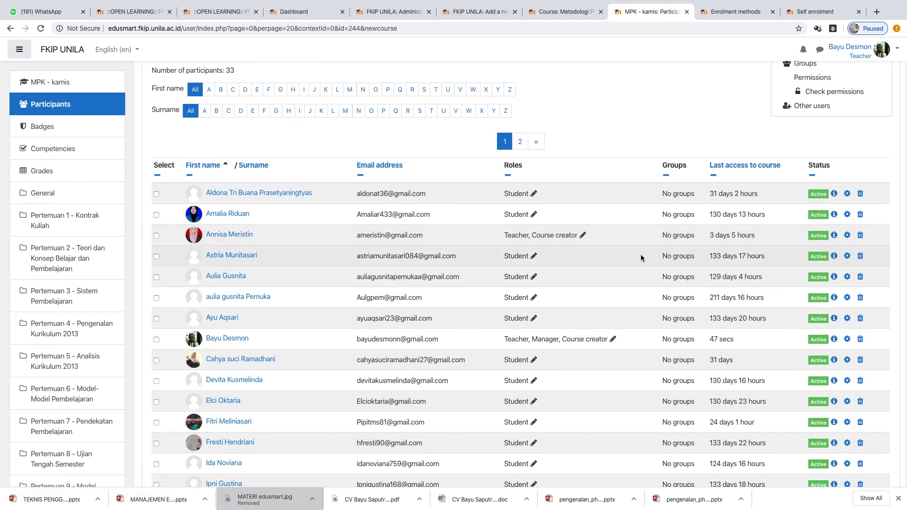
scroll(642, 256, up, 3)
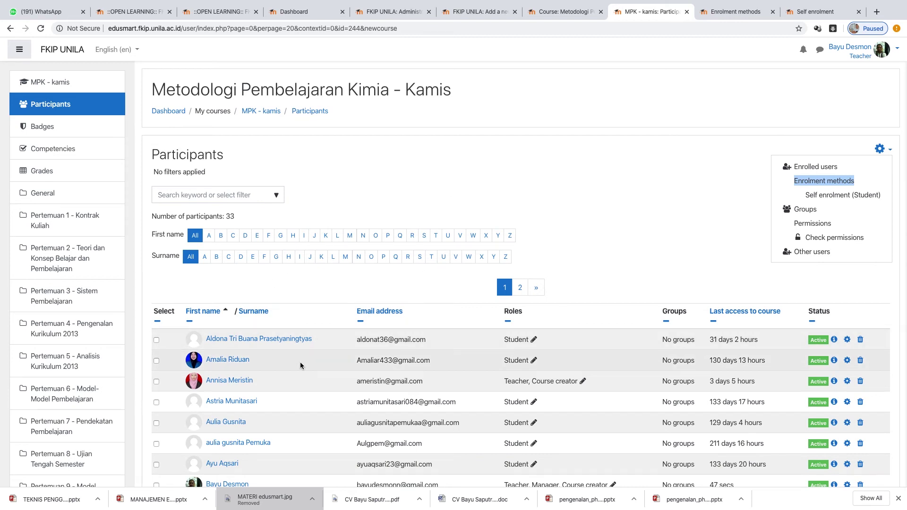
Open the course's Enrolment methods page from the participant settings menu
click(887, 150)
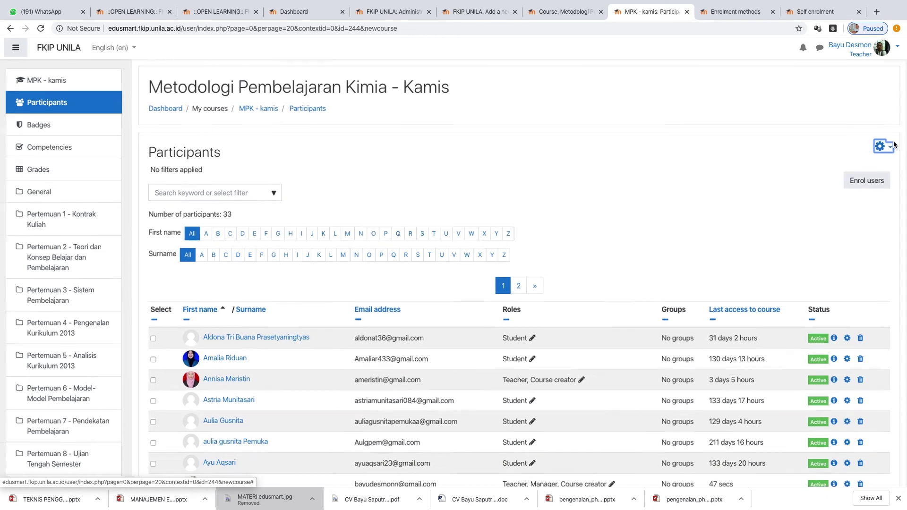
scroll(893, 141, down, 2)
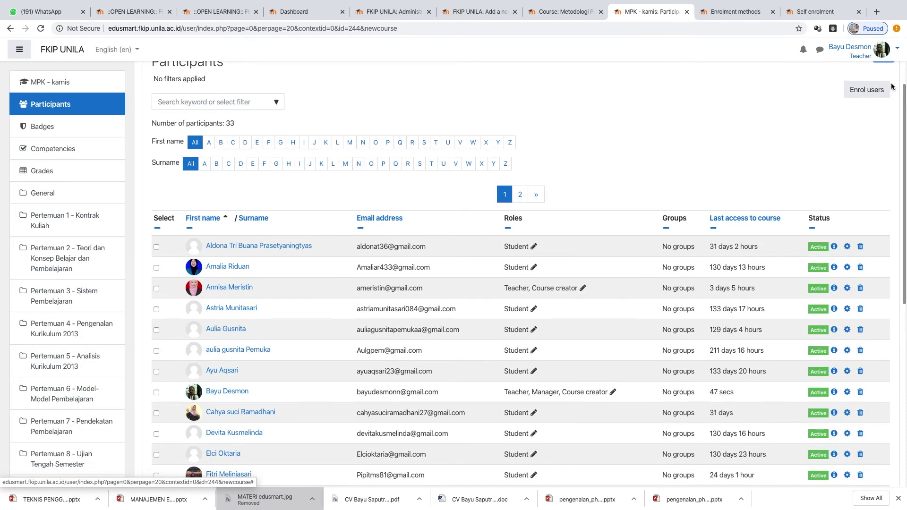
scroll(886, 141, up, 2)
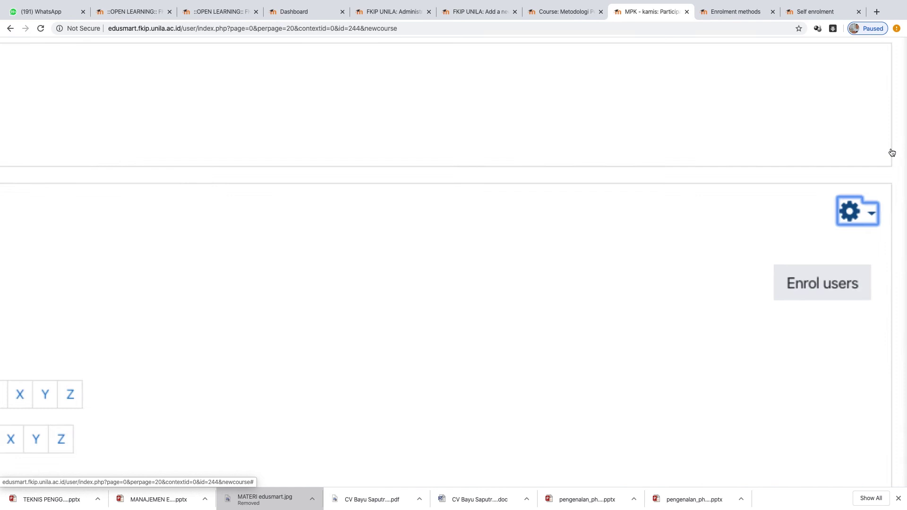
click(891, 151)
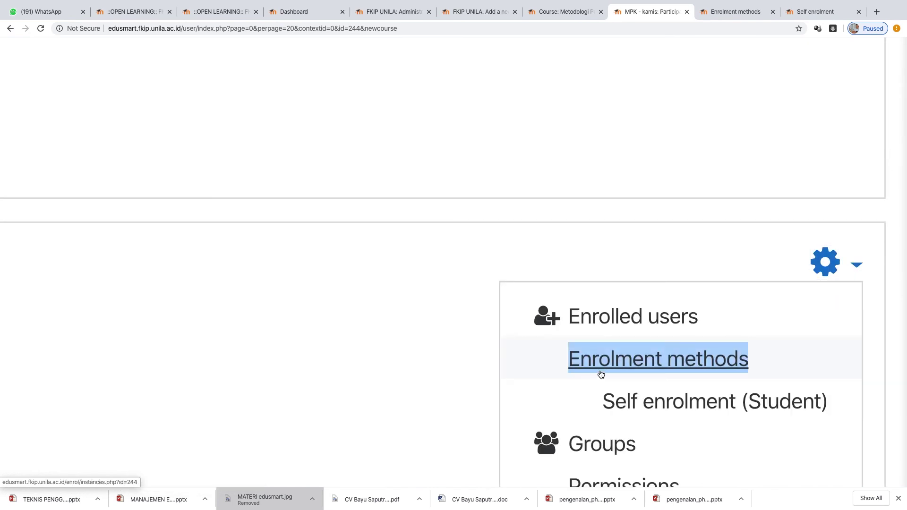
scroll(600, 373, down, 1)
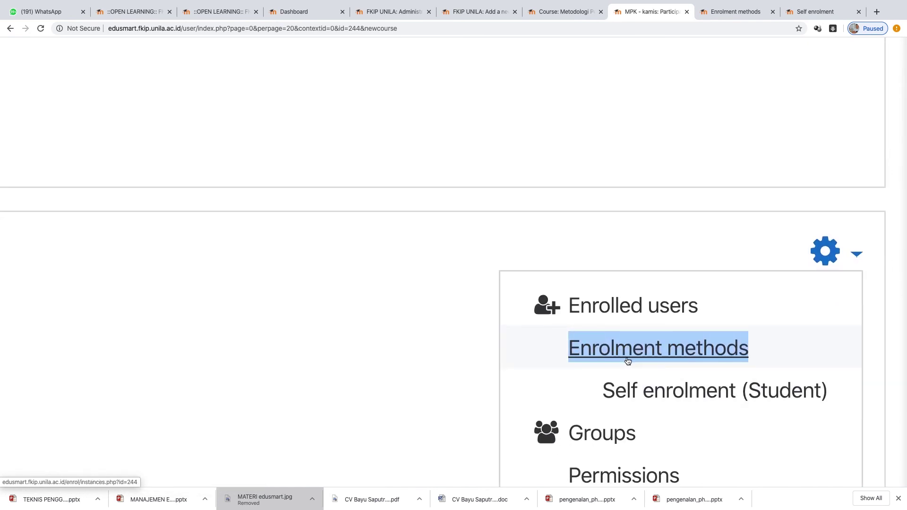
scroll(646, 357, down, 5)
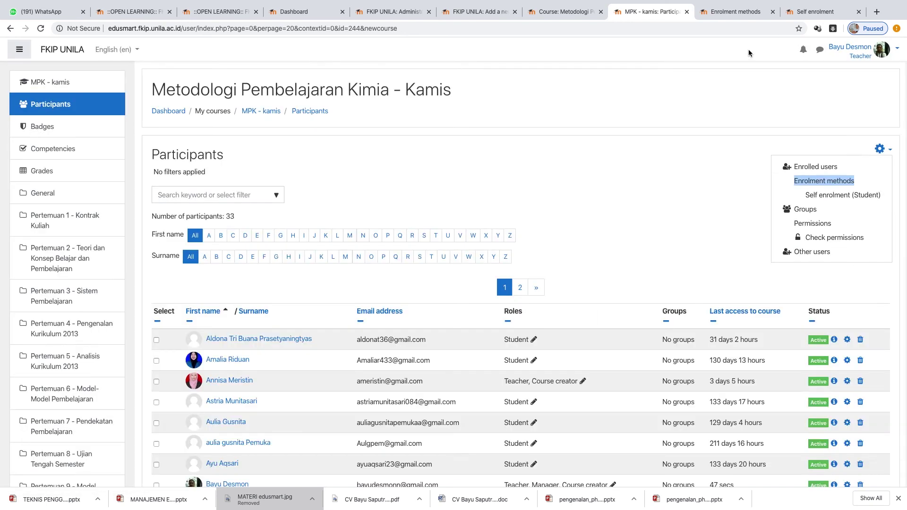
click(732, 16)
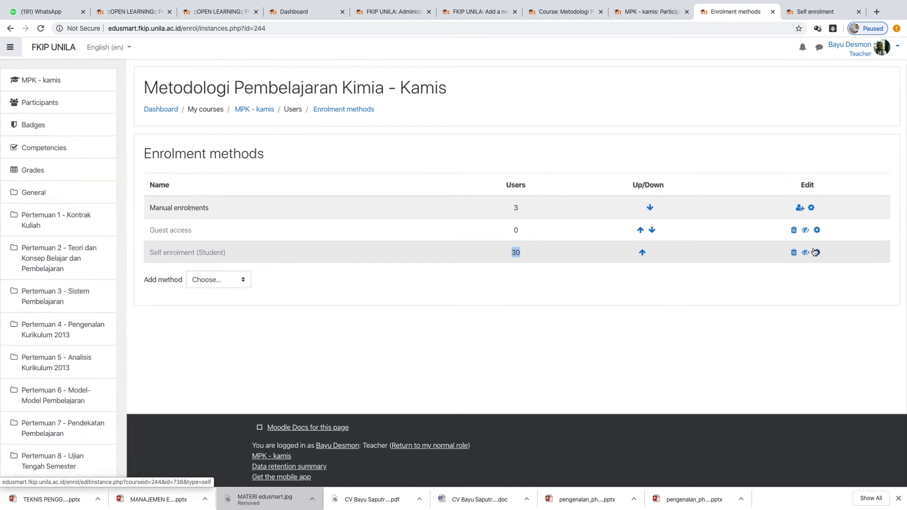
scroll(815, 252, up, 5)
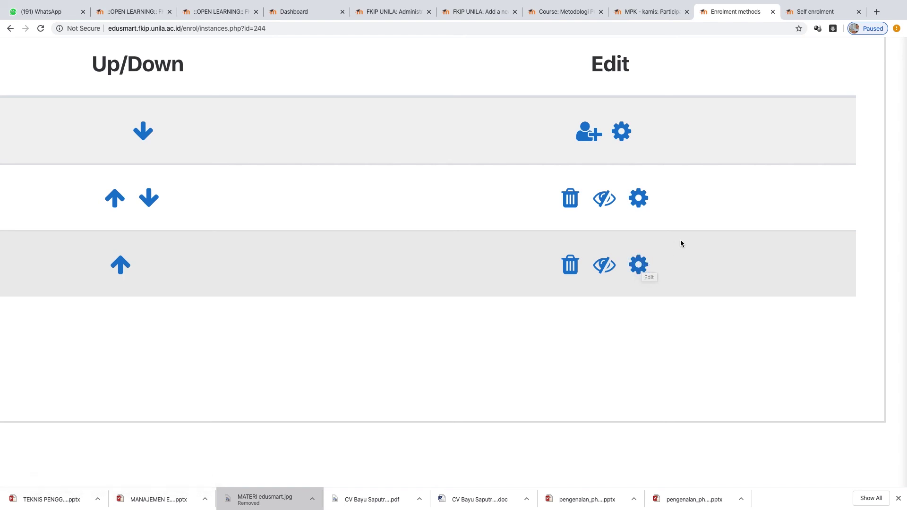
key(super+0)
In the Self enrolment form, replace the old enrolment key with a new key
click(815, 11)
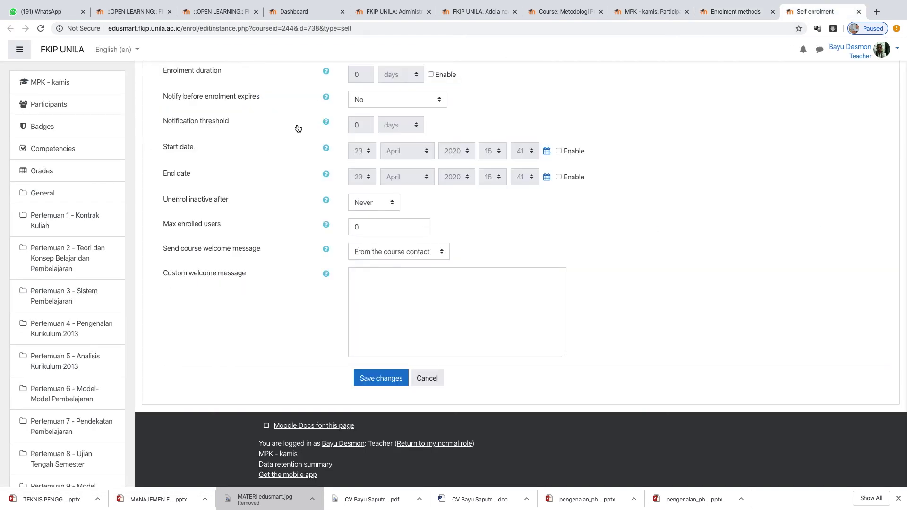
scroll(374, 248, up, 5)
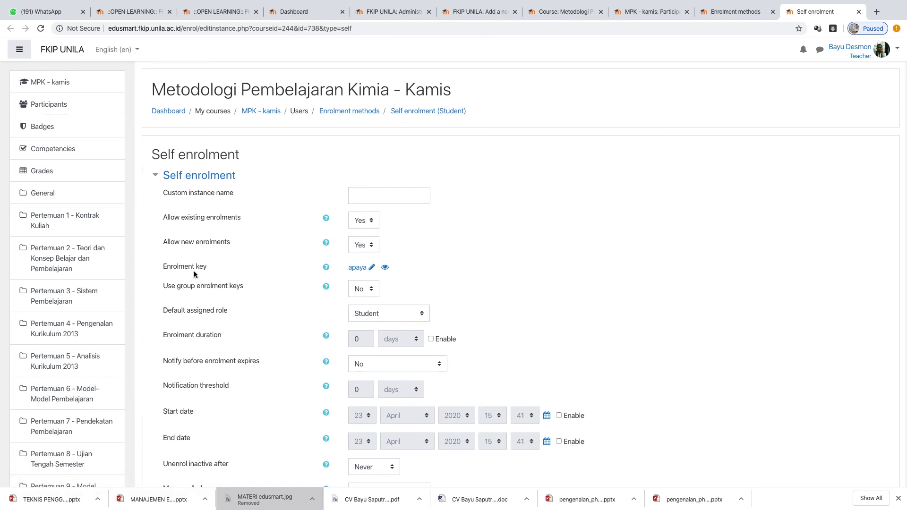
click(372, 268)
click(384, 269)
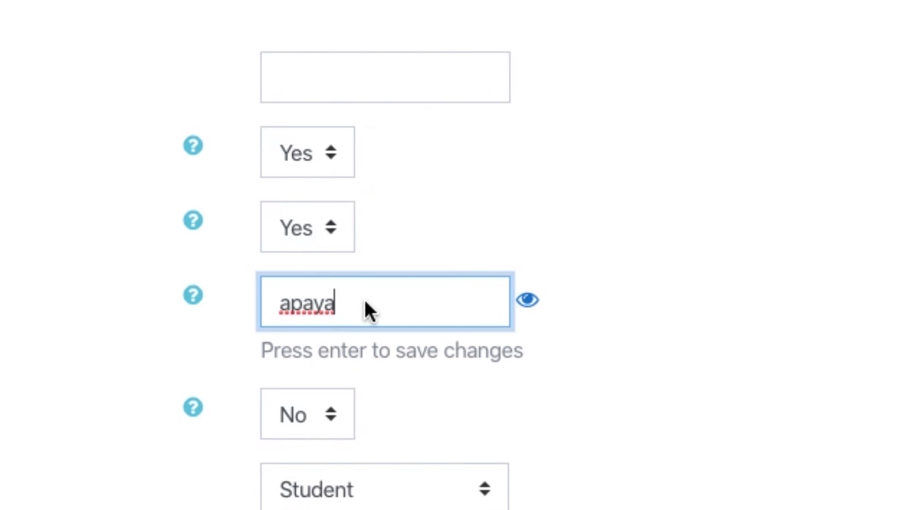
key(BackSpace)
key(BackSpace)
key(BackSpace)
key(BackSpace)
key(BackSpace)
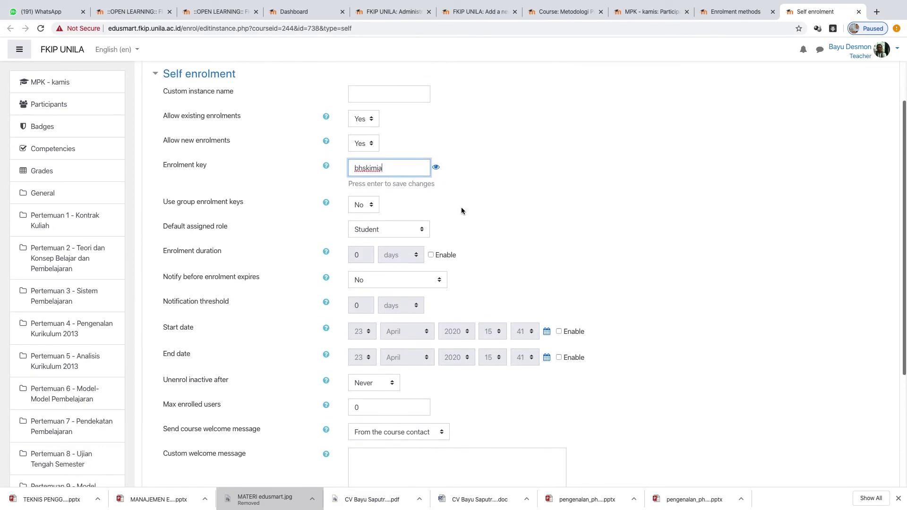
Reveal the new enrolment key in plain text to check it
scroll(461, 207, up, 1)
click(435, 207)
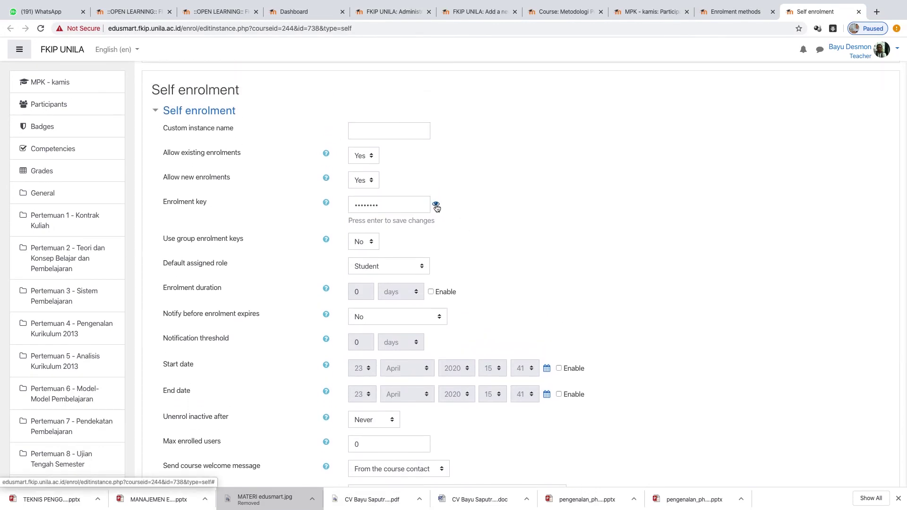
click(436, 206)
click(437, 206)
click(437, 206)
click(436, 206)
click(437, 206)
click(437, 206)
click(436, 206)
scroll(464, 232, down, 1)
scroll(465, 232, down, 1)
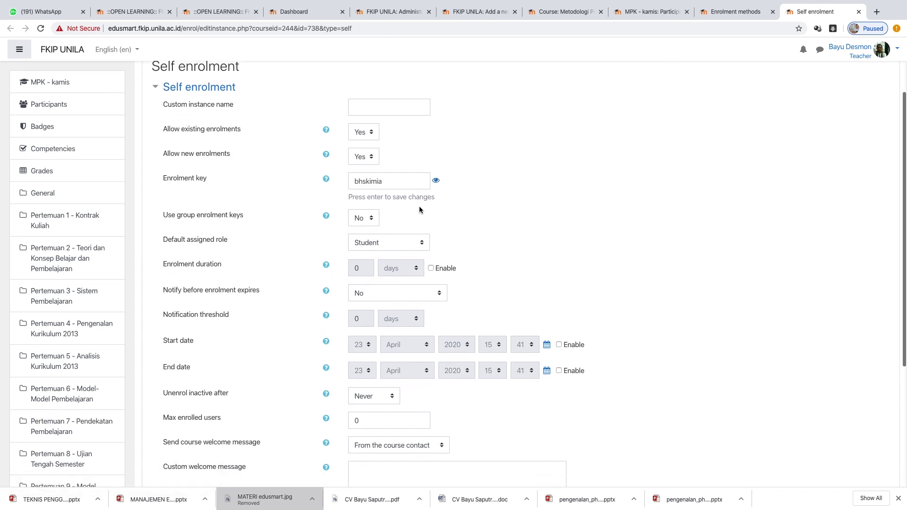
click(410, 184)
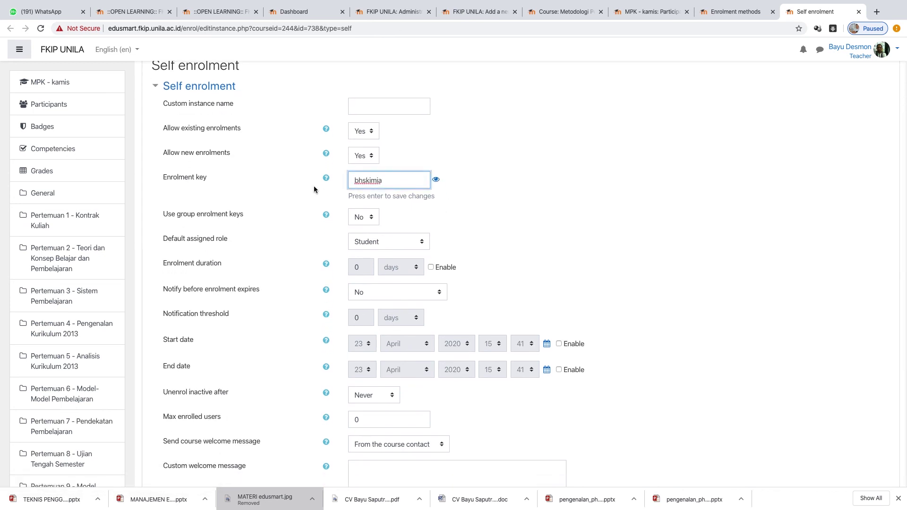
scroll(398, 190, down, 5)
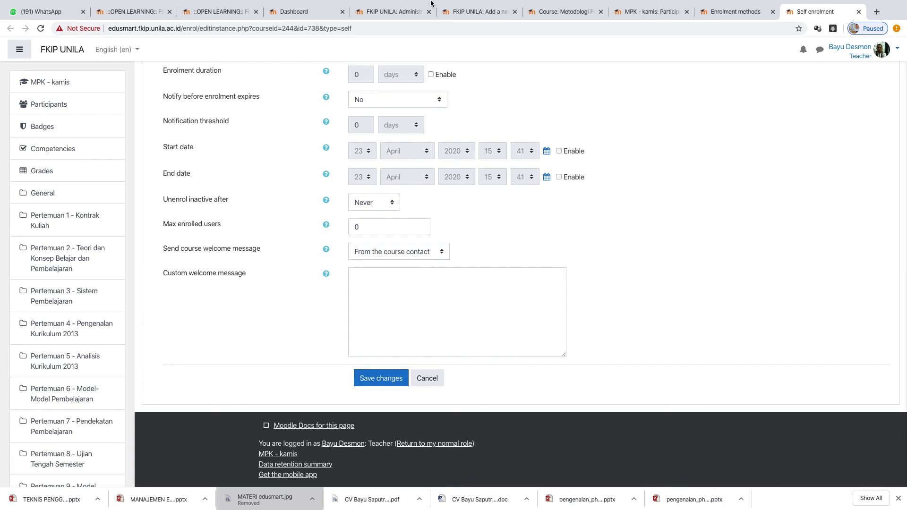
Return to the course's main page via the open browser tabs
click(472, 11)
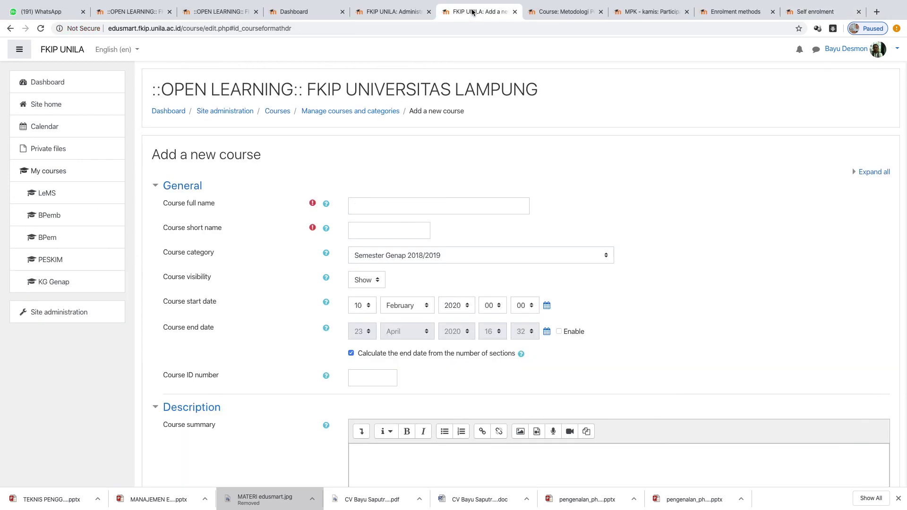
click(388, 13)
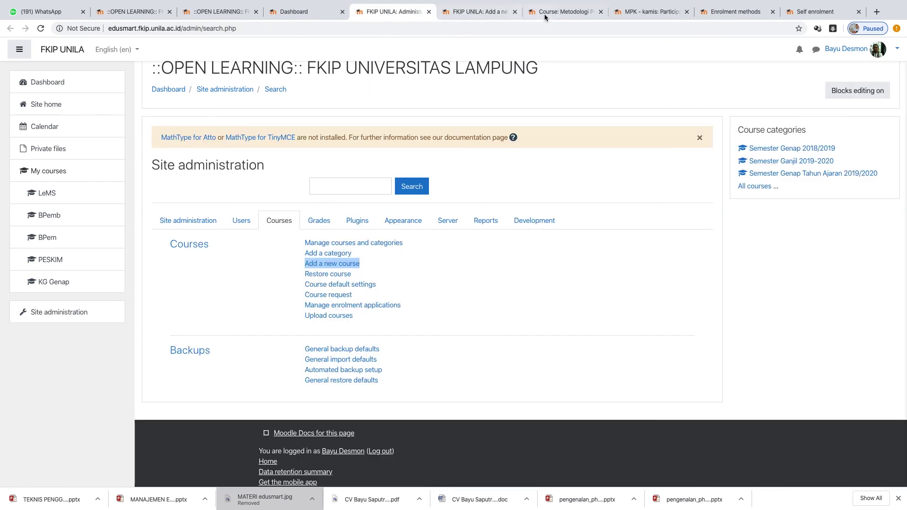
click(565, 12)
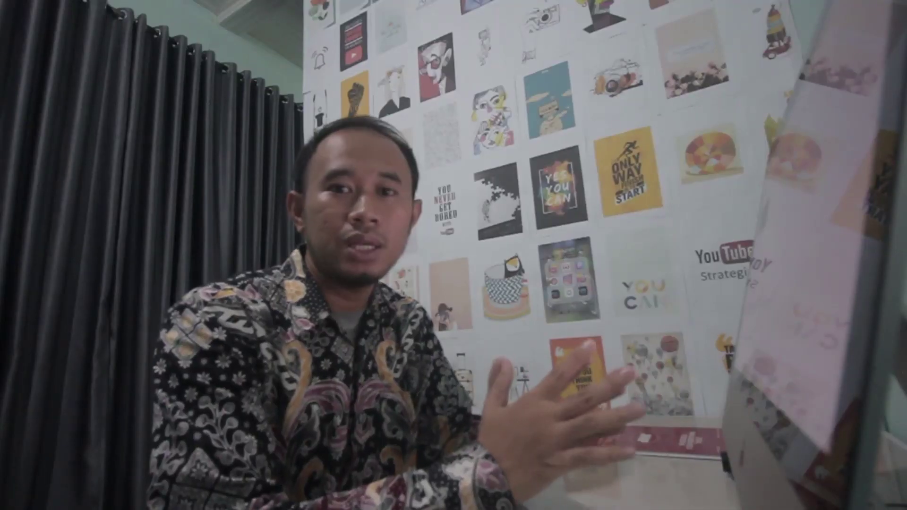